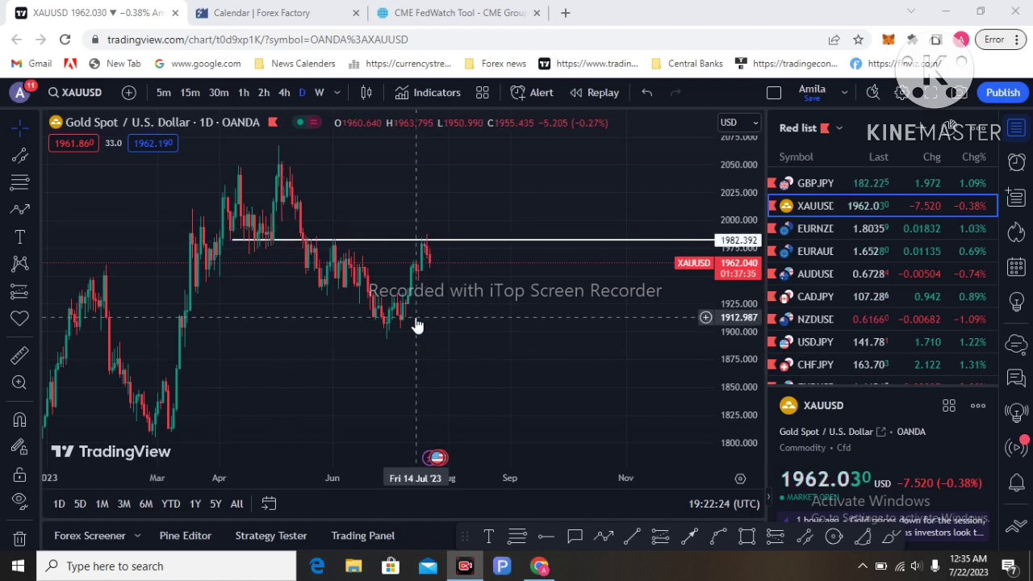
# Step: Switch the XAUUSD chart to 4-hour candles
pyautogui.click(285, 93)
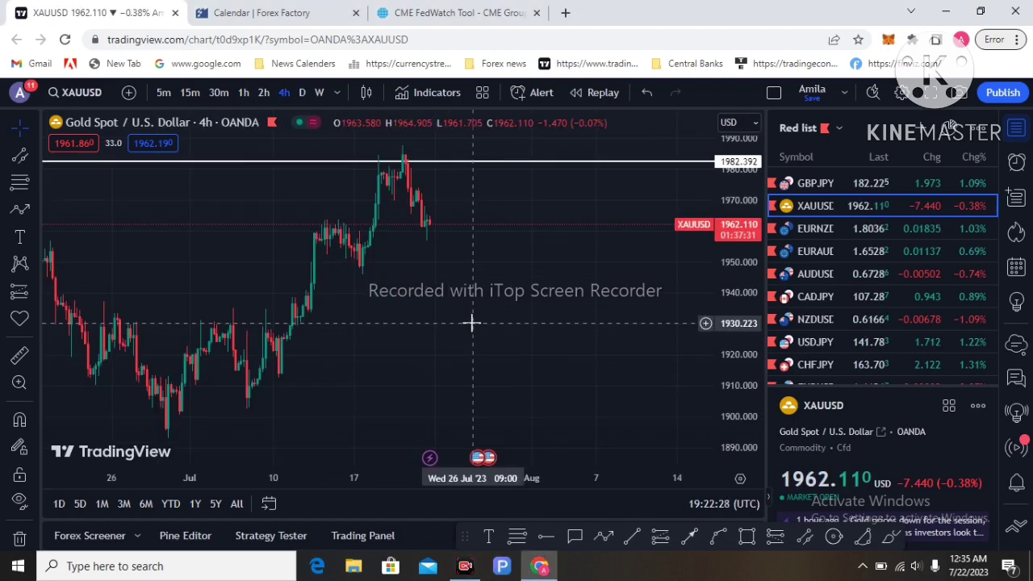
pyautogui.scroll(-1, 472, 323)
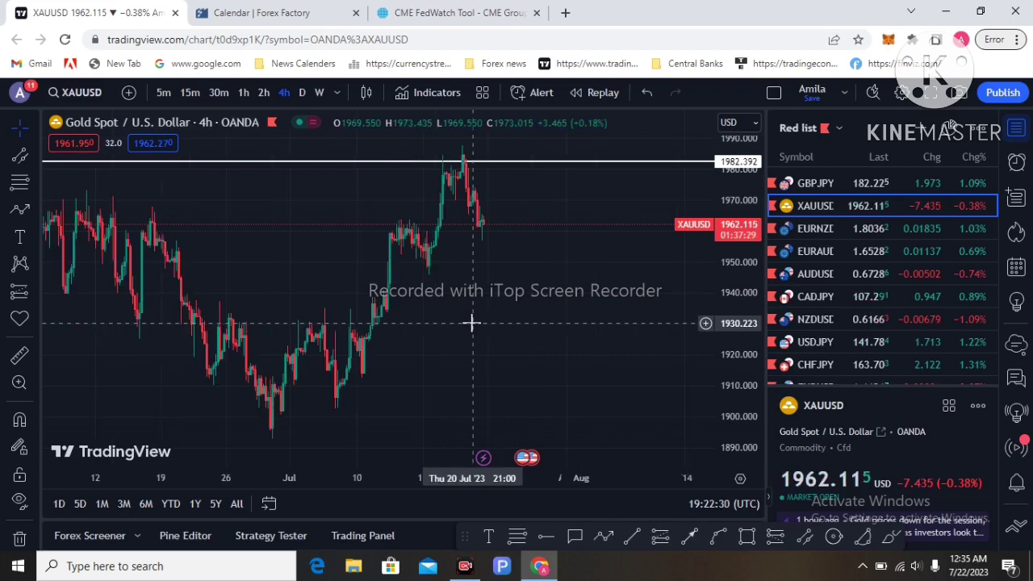
pyautogui.scroll(-1, 472, 322)
pyautogui.scroll(-2, 530, 341)
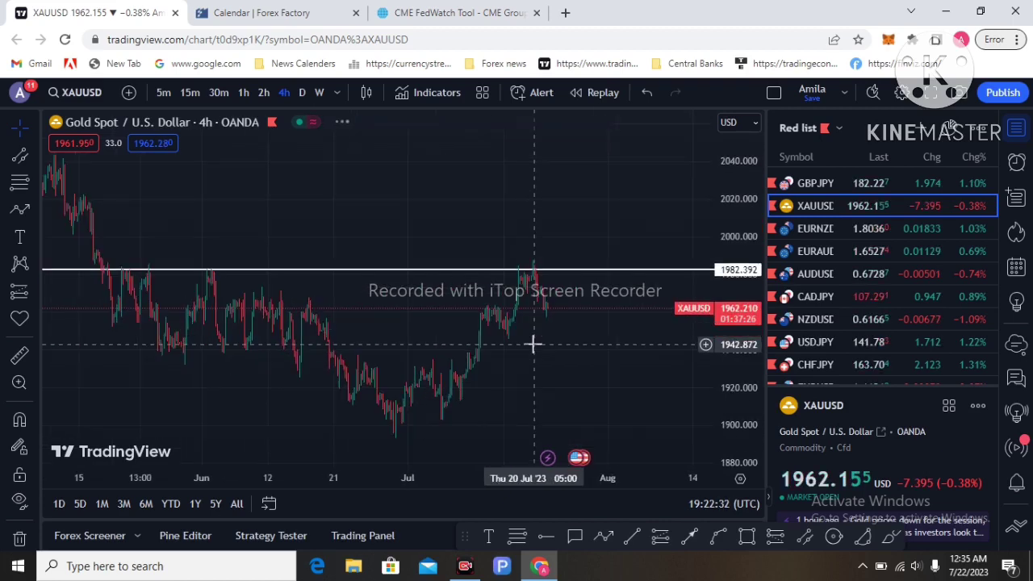
pyautogui.scroll(3, 533, 345)
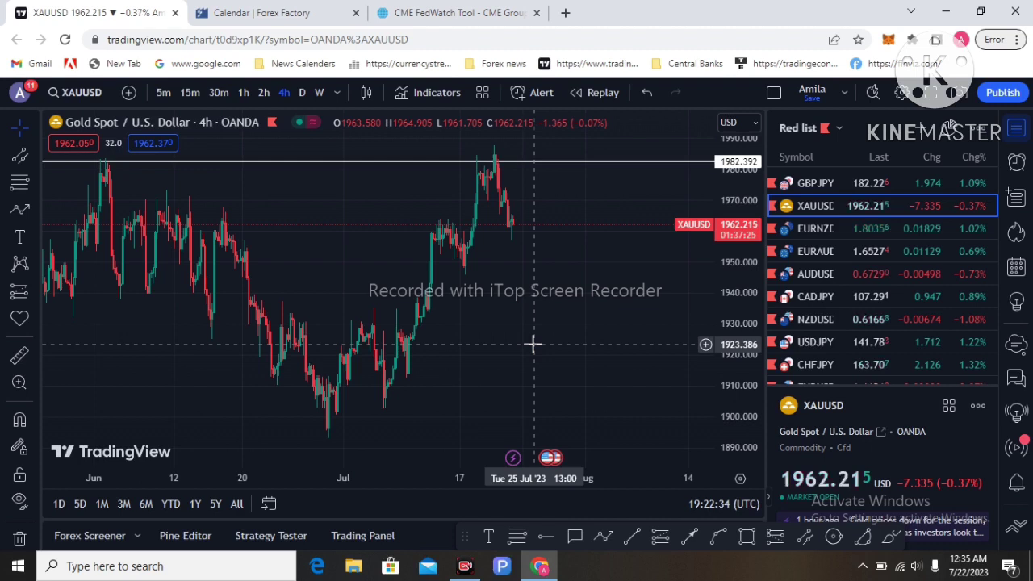
pyautogui.scroll(1, 531, 344)
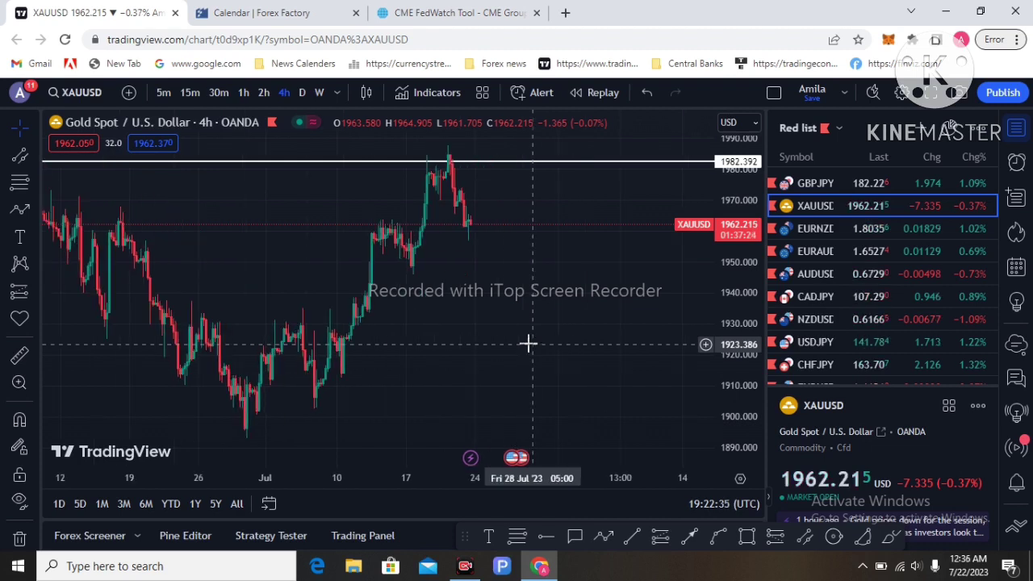
# Step: Draw a rising parallel channel from the late-June low along the July rally
pyautogui.click(19, 158)
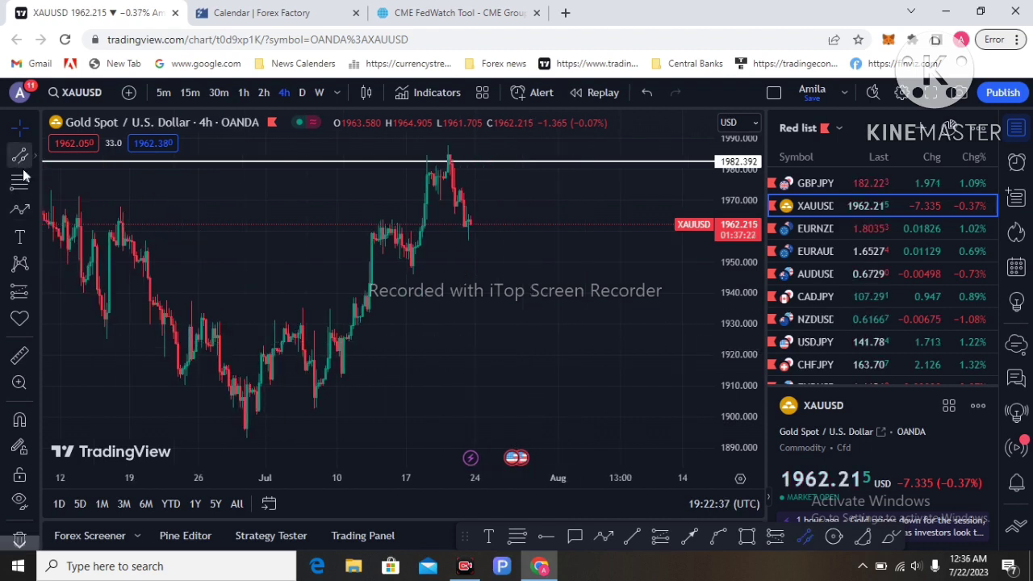
pyautogui.click(297, 426)
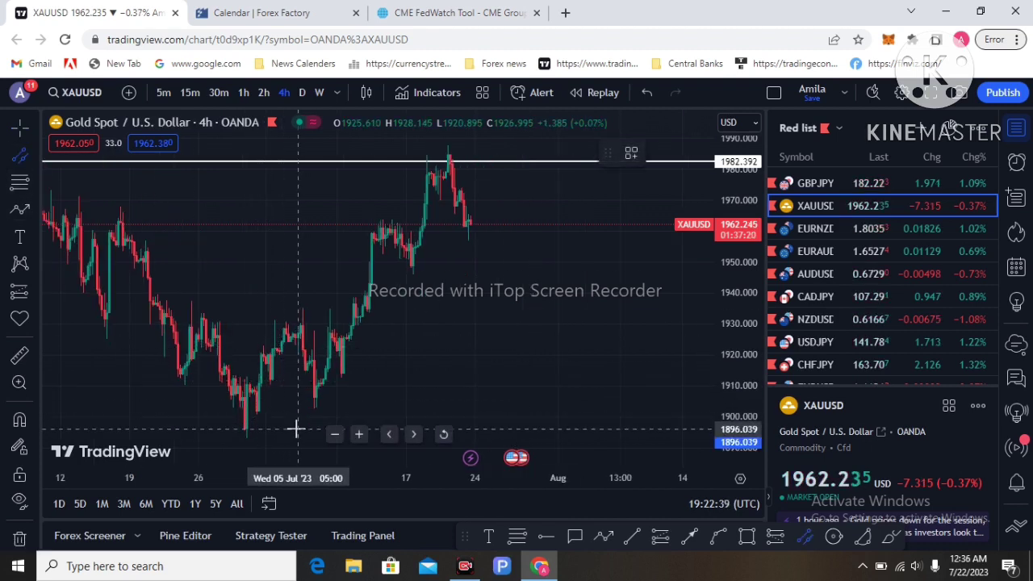
pyautogui.click(486, 207)
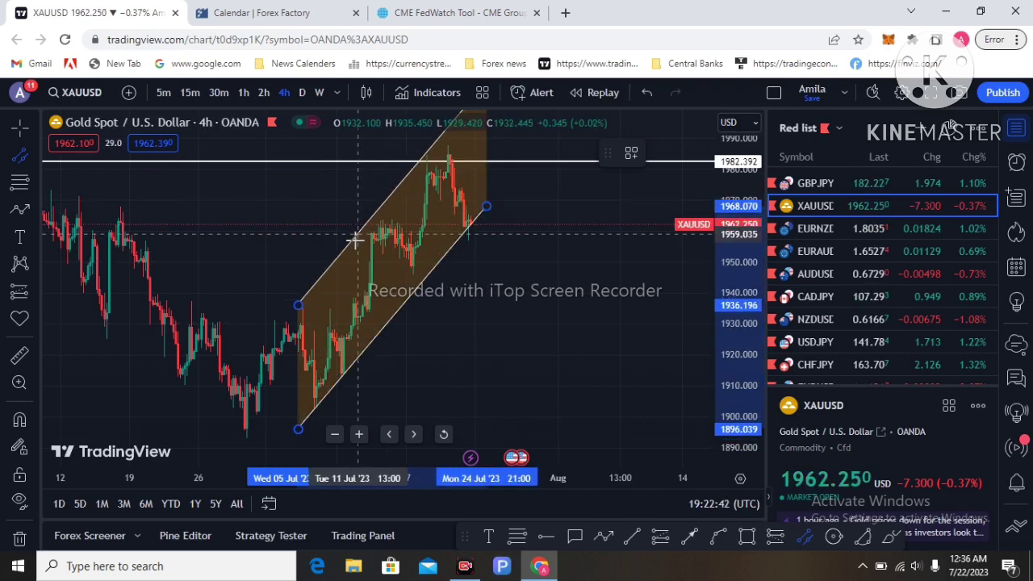
pyautogui.click(355, 239)
pyautogui.moveTo(298, 307)
pyautogui.mouseDown()
pyautogui.moveTo(231, 364)
pyautogui.moveTo(222, 397)
pyautogui.moveTo(219, 384)
pyautogui.mouseUp()
pyautogui.moveTo(486, 207); pyautogui.dragTo(495, 211)
pyautogui.click(526, 259)
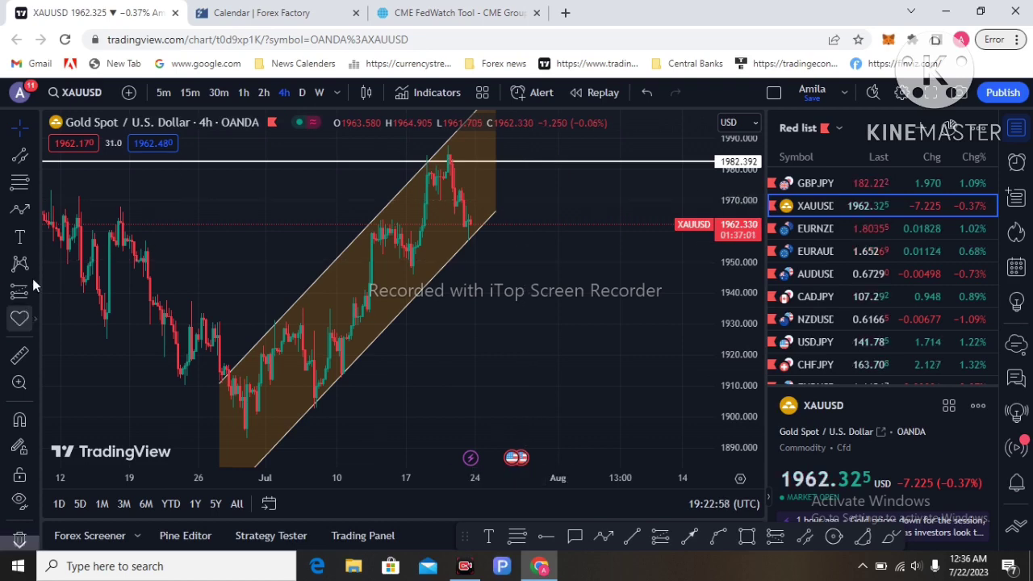
pyautogui.click(20, 209)
pyautogui.click(253, 440)
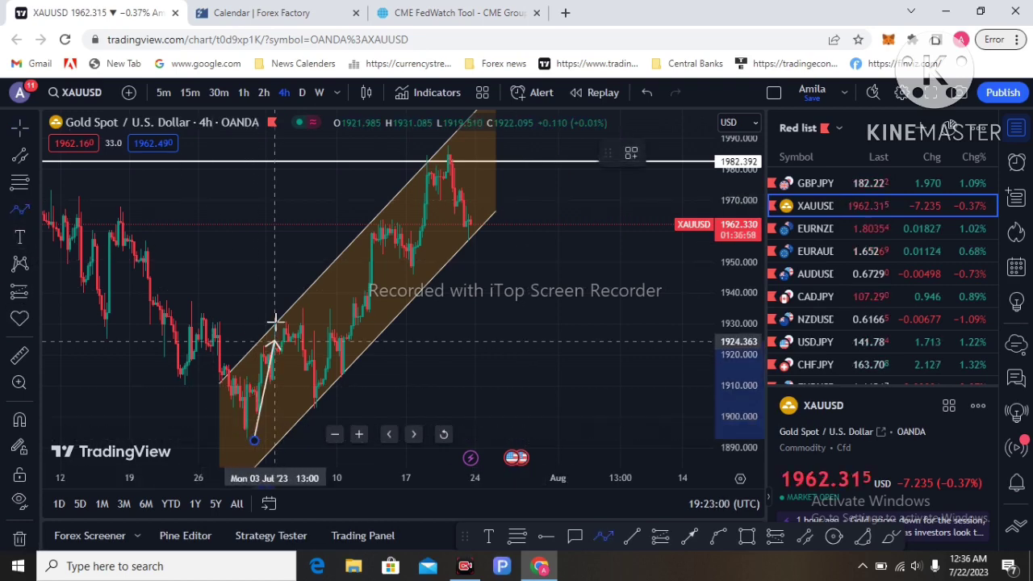
pyautogui.click(277, 315)
pyautogui.click(318, 380)
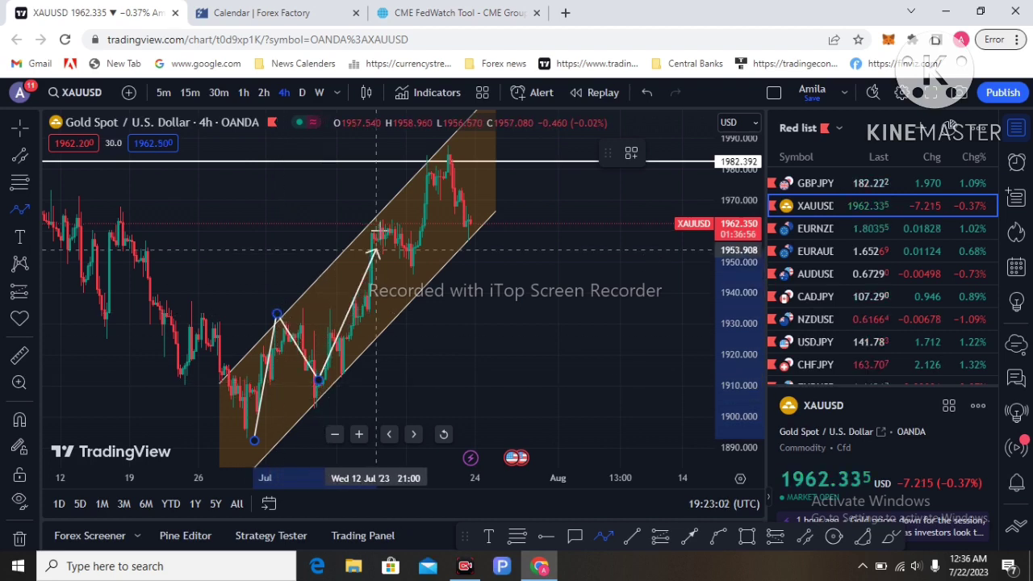
pyautogui.click(381, 220)
pyautogui.click(411, 276)
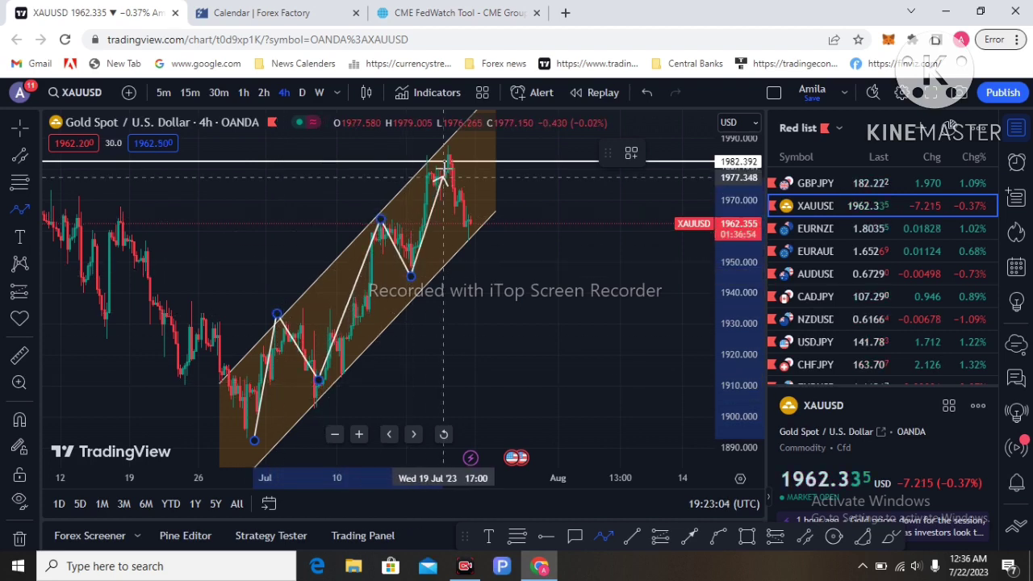
pyautogui.click(446, 156)
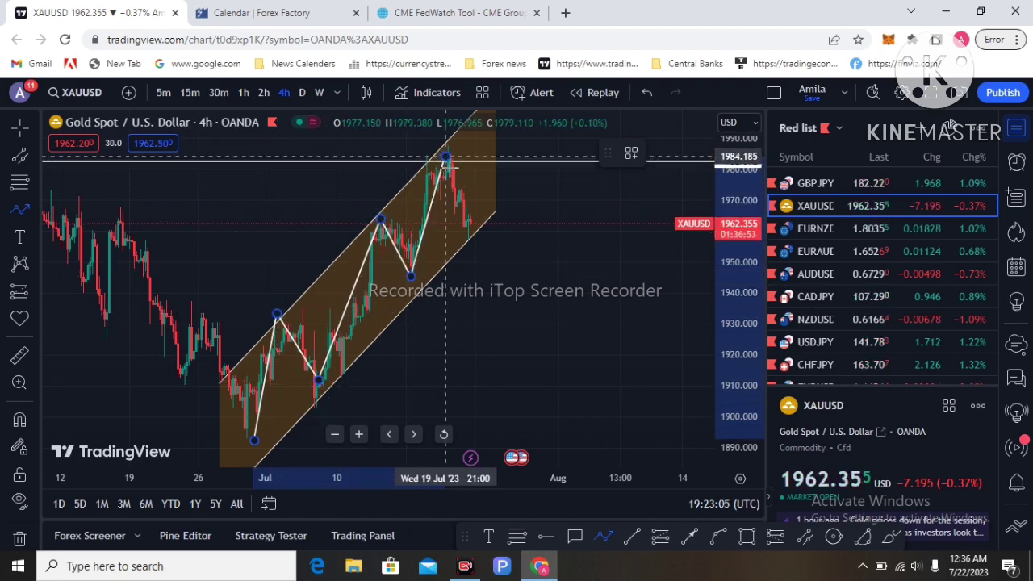
pyautogui.click(477, 230)
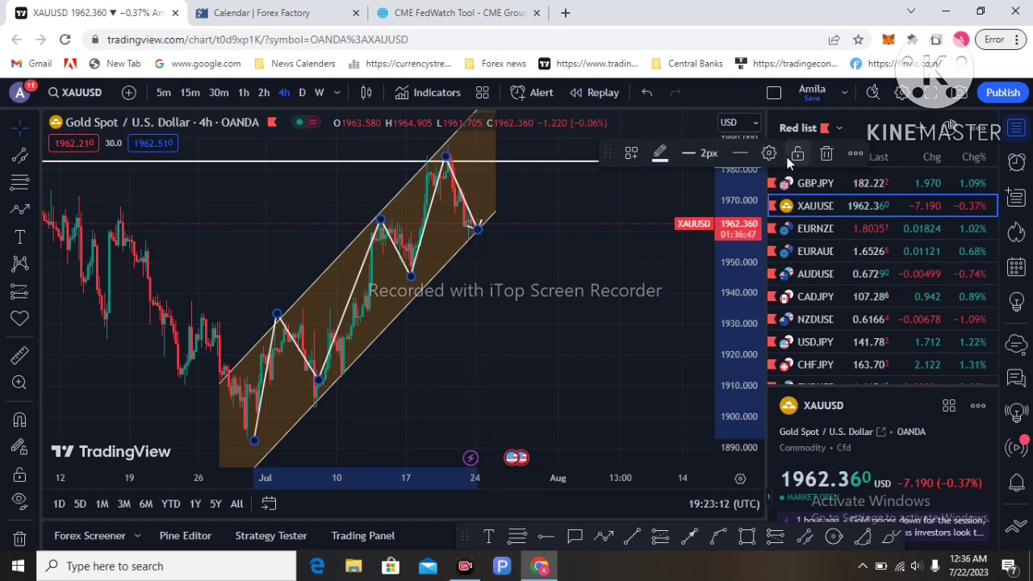
pyautogui.click(828, 153)
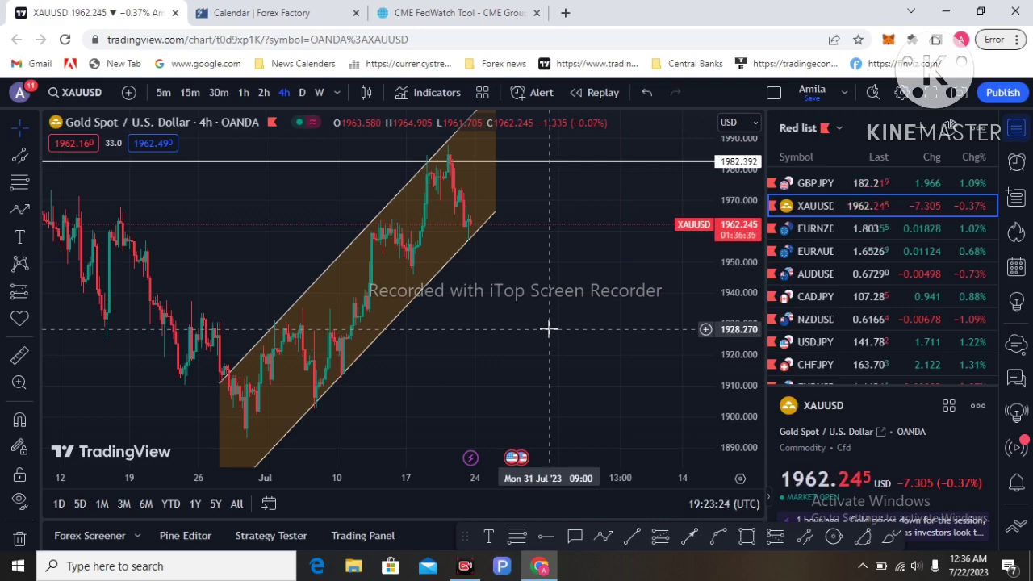
# Step: Show the Forex Factory calendar for Wednesday, July 26, 2023, with the FOMC Statement
pyautogui.click(246, 13)
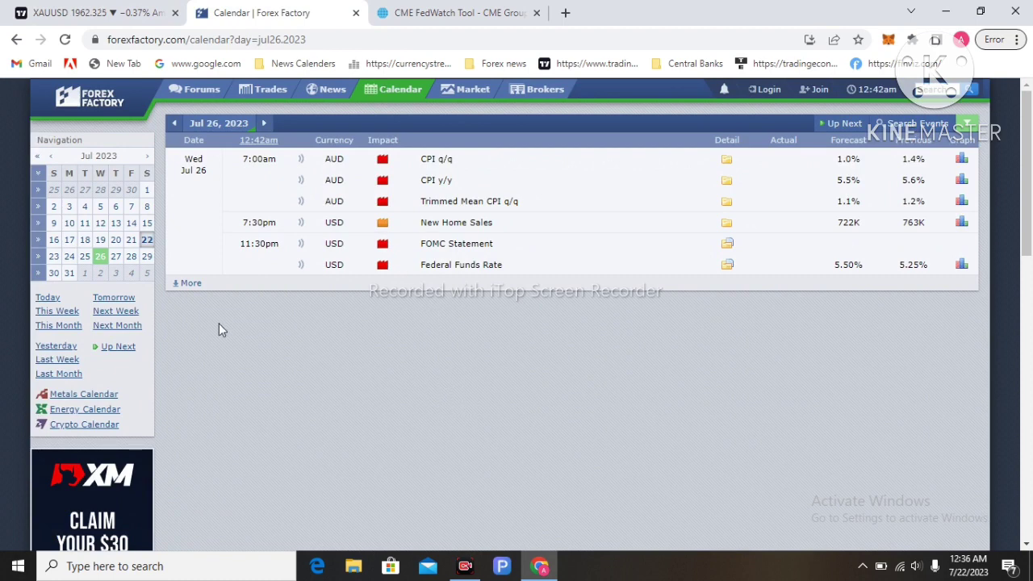
pyautogui.click(98, 265)
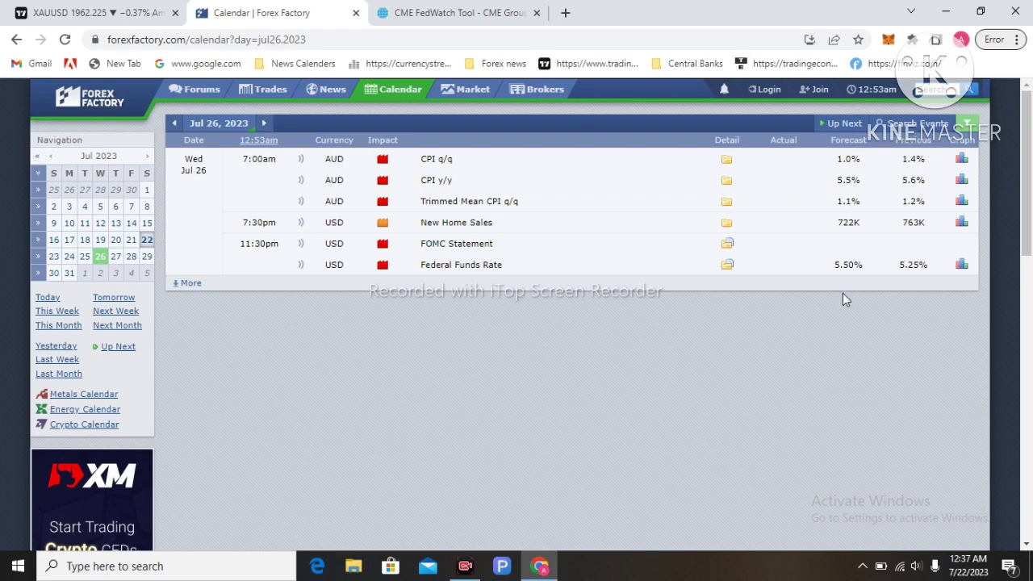
# Step: Bring up FedWatch probabilities for 26 Jul 2023: 99.8% for 525-550, 0.2% for 500-525
pyautogui.click(418, 16)
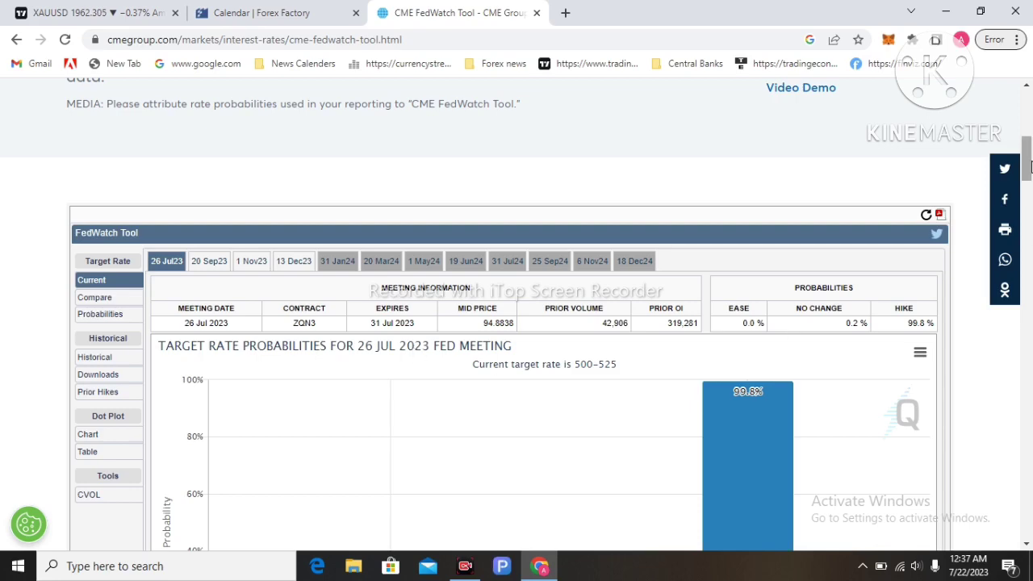
pyautogui.moveTo(1028, 165); pyautogui.dragTo(1028, 129)
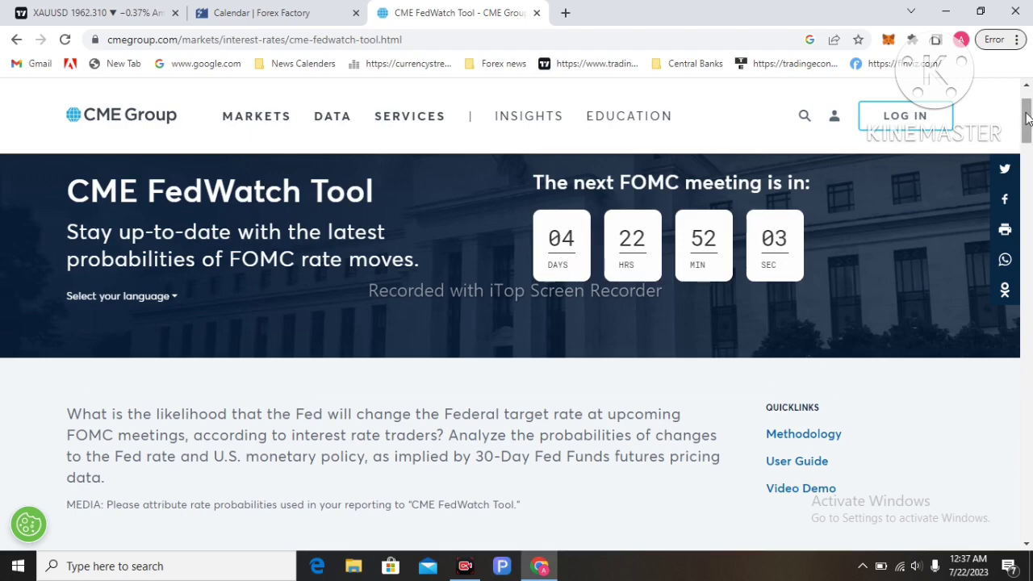
pyautogui.moveTo(1028, 118); pyautogui.dragTo(1027, 198)
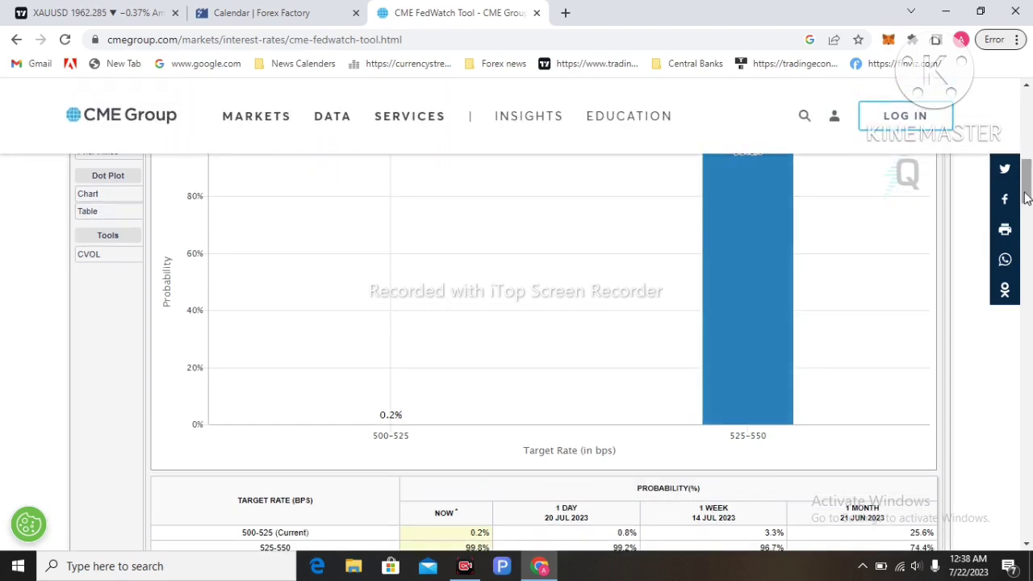
pyautogui.moveTo(1030, 198); pyautogui.dragTo(1030, 207)
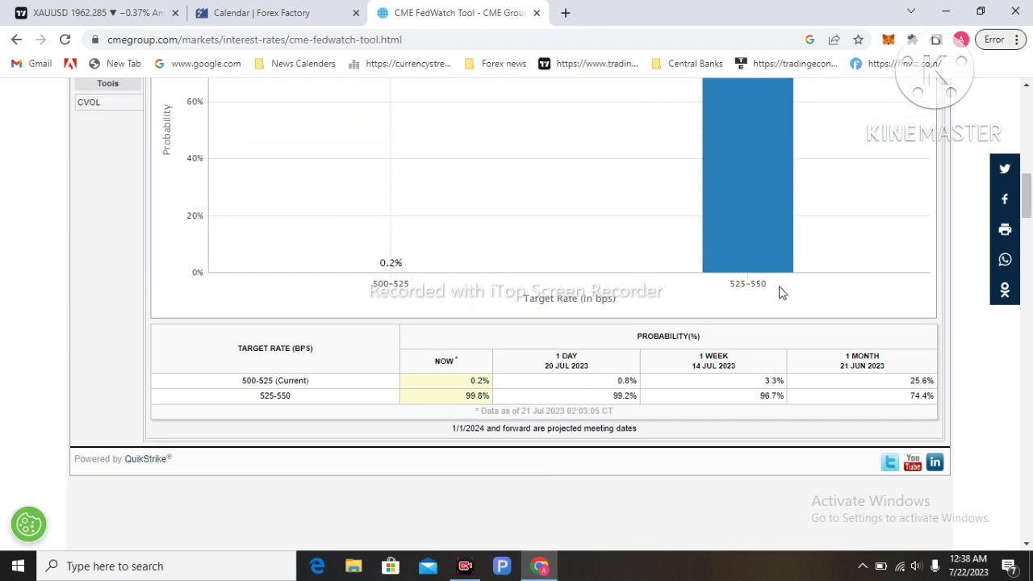
pyautogui.moveTo(1028, 210); pyautogui.dragTo(1028, 200)
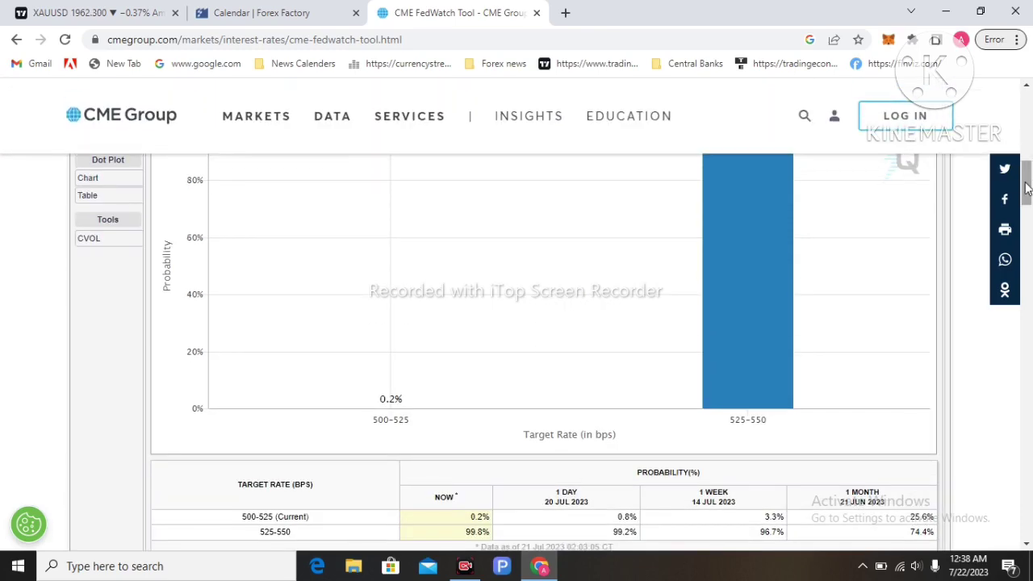
pyautogui.moveTo(1027, 187)
pyautogui.mouseDown()
pyautogui.moveTo(1027, 173)
pyautogui.moveTo(1028, 183)
pyautogui.mouseUp()
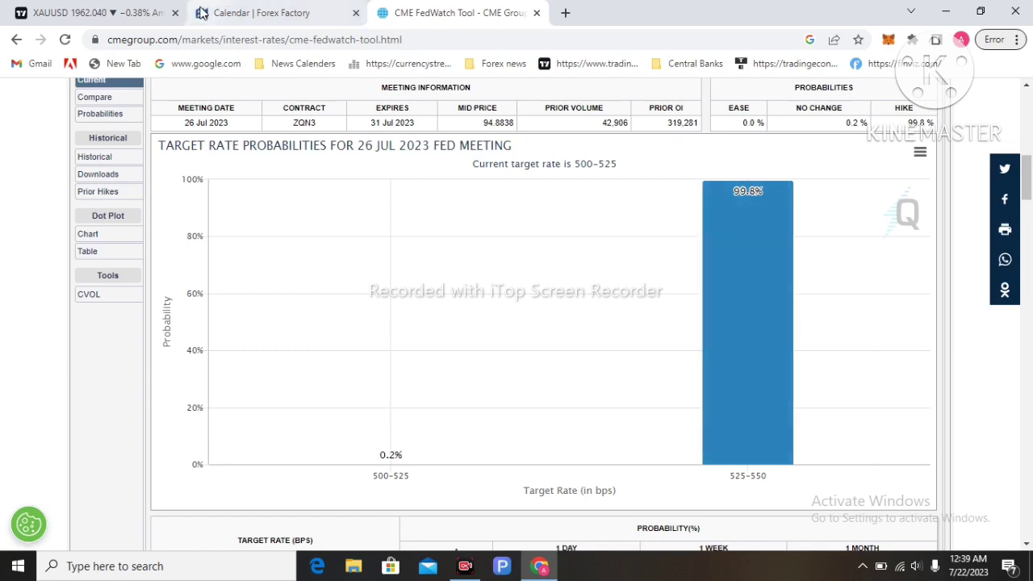
# Step: Go back to the Forex Factory Jul 26, 2023 calendar showing the 5.50% forecast
pyautogui.click(249, 12)
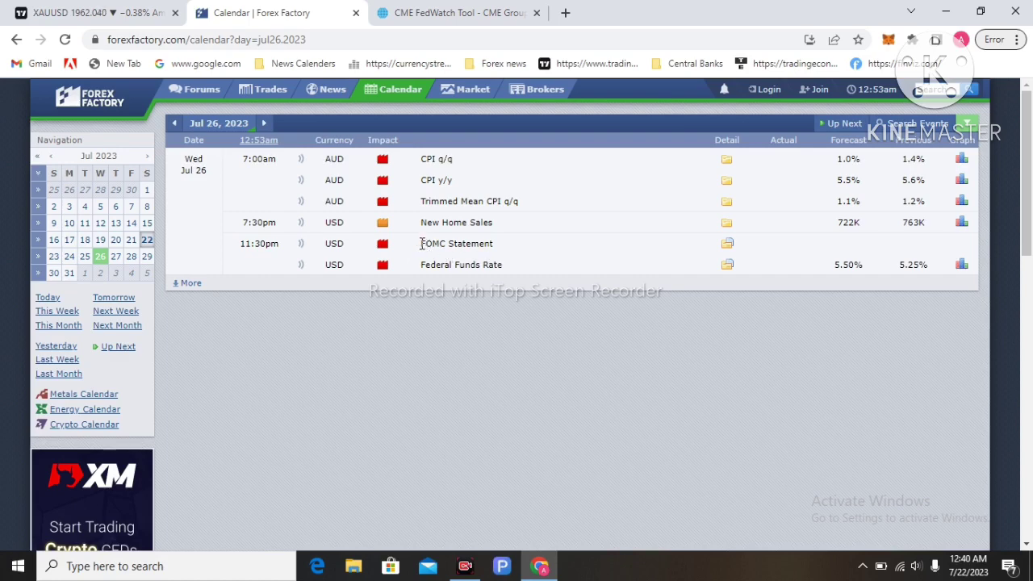
# Step: Dismiss the trial and ad-free promotions on the XAUUSD chart and select the rising channel
pyautogui.click(106, 18)
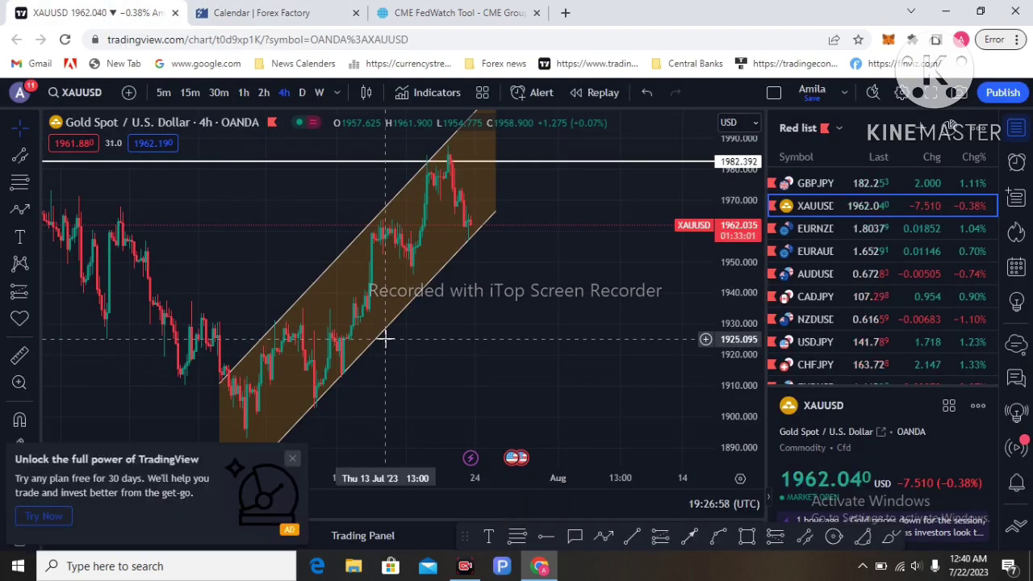
pyautogui.click(293, 463)
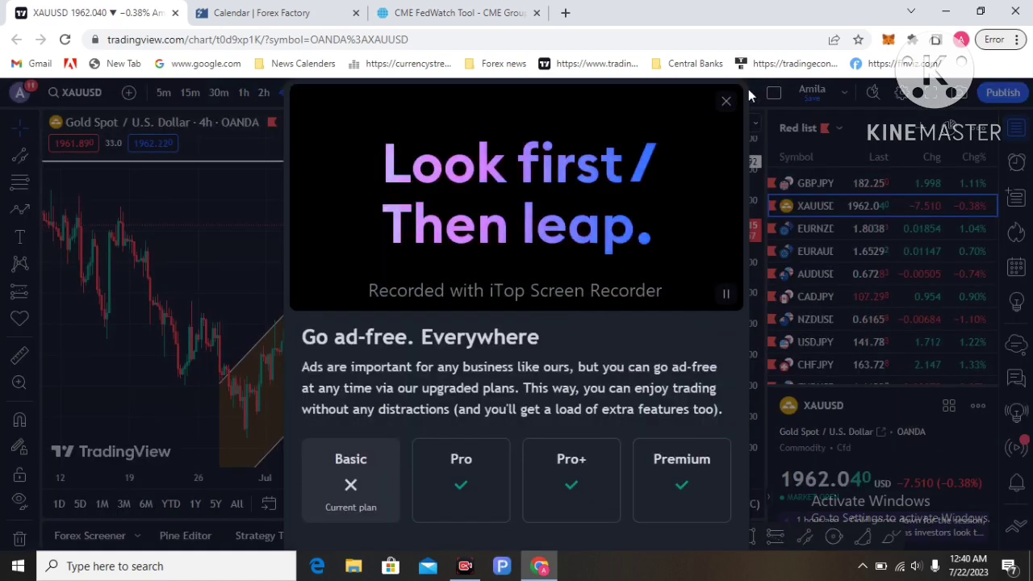
pyautogui.click(725, 101)
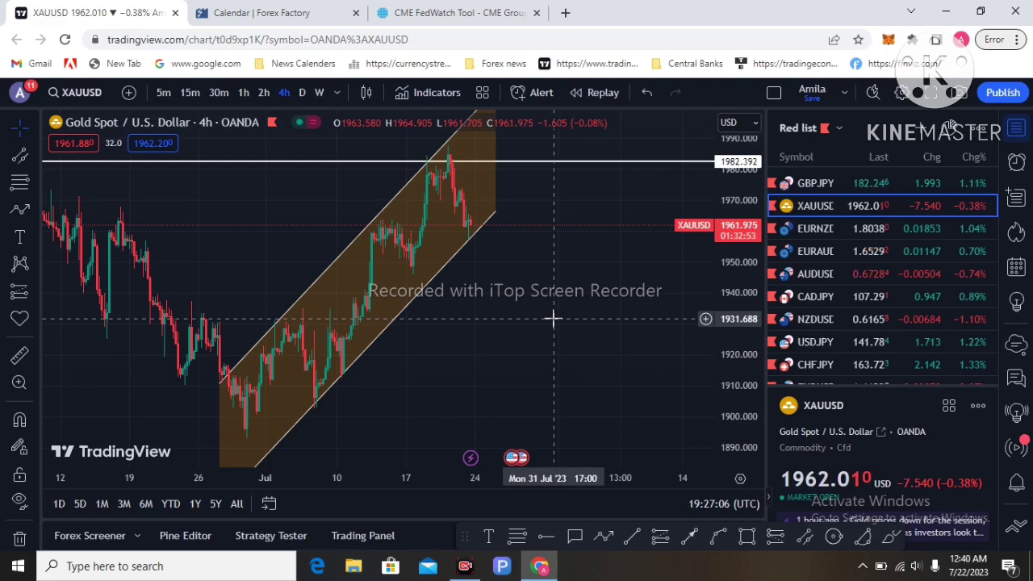
pyautogui.scroll(1, 553, 319)
pyautogui.scroll(-1, 552, 318)
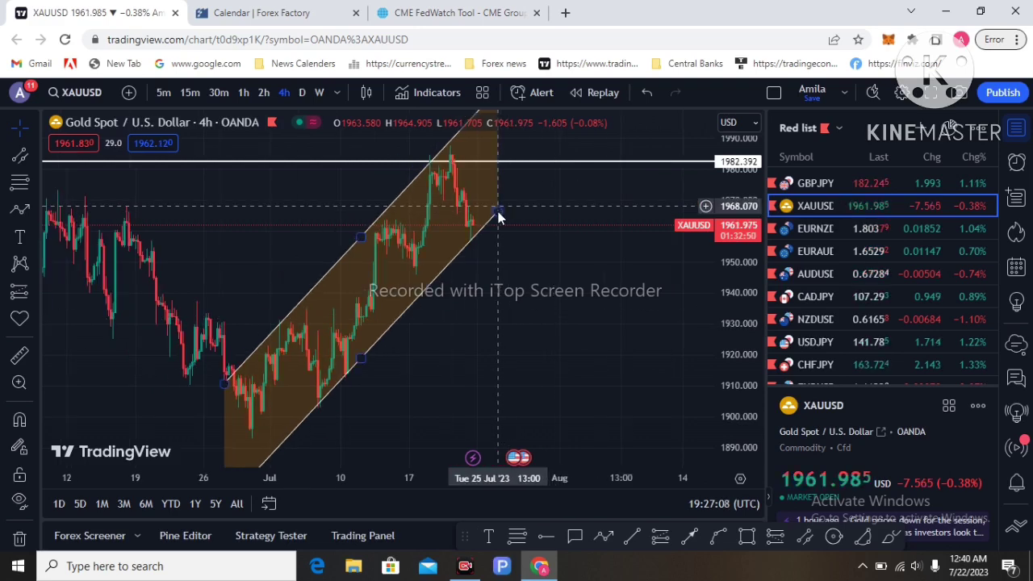
pyautogui.click(497, 211)
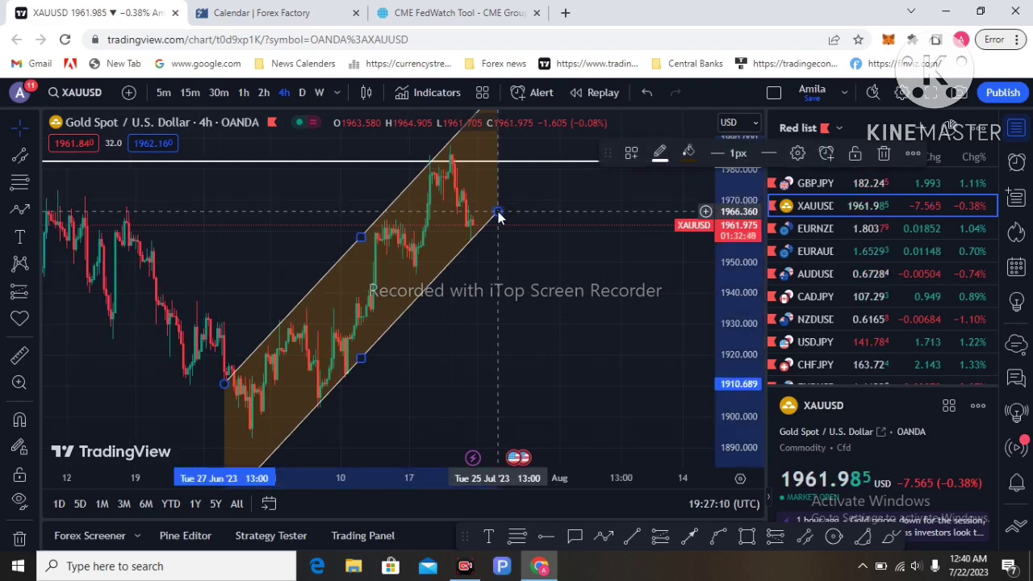
# Step: Replace the channel with a Fib retracement from 1987.115 down to 1894.818
pyautogui.click(883, 153)
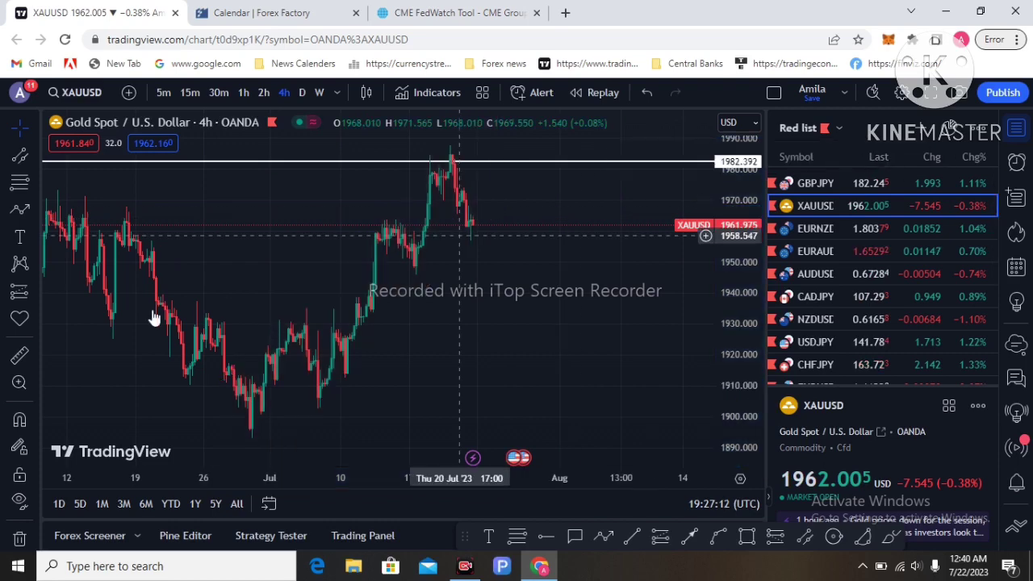
pyautogui.click(20, 181)
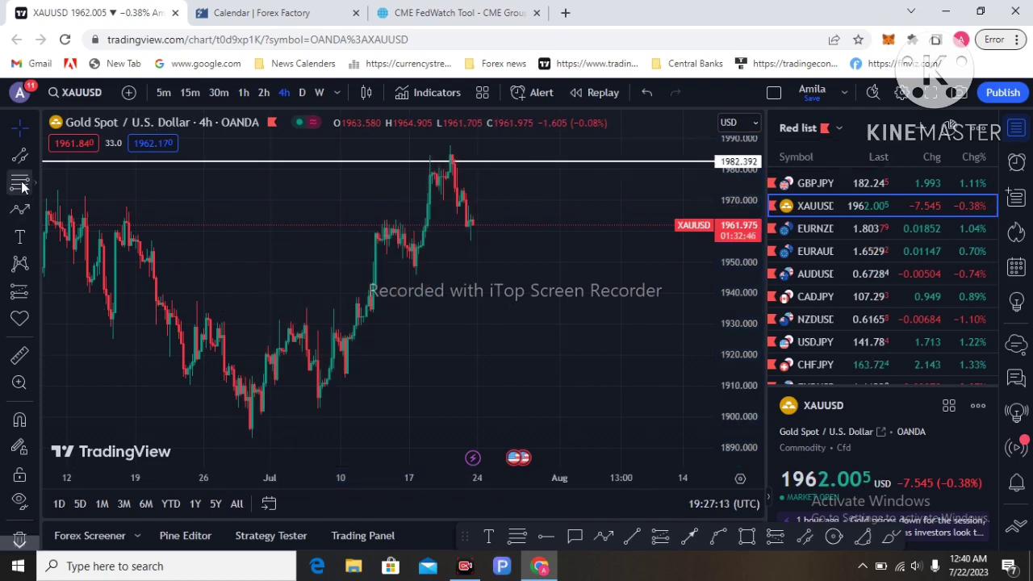
pyautogui.click(297, 147)
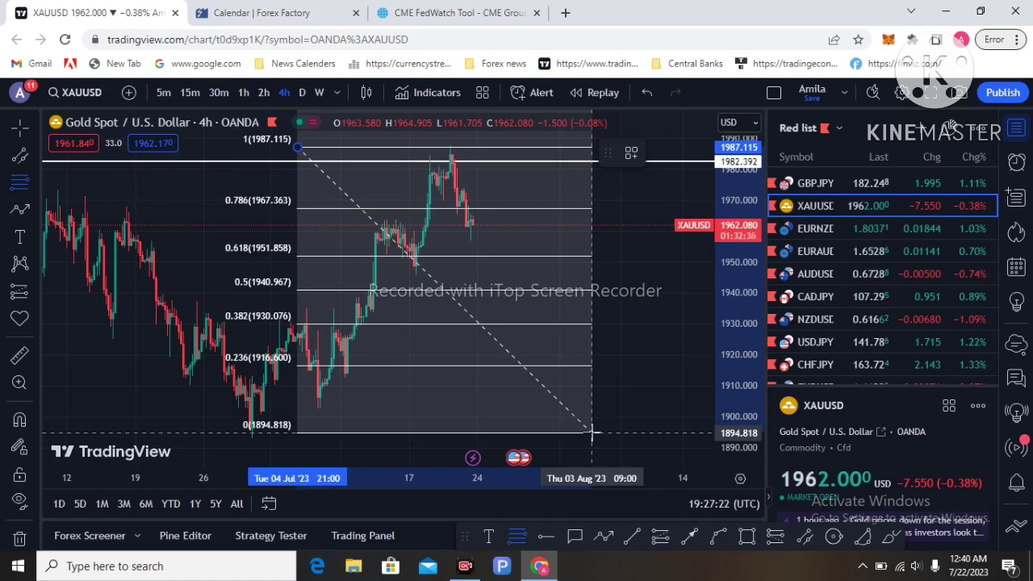
pyautogui.click(593, 433)
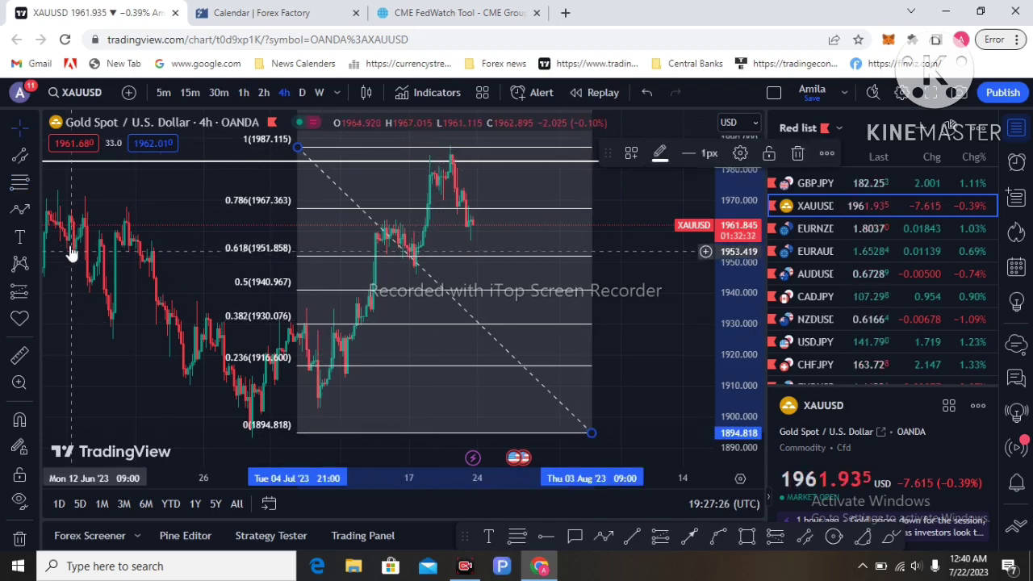
# Step: Draw rectangle zones at about 1948–1952 and a thinner one just above 1941
pyautogui.click(36, 213)
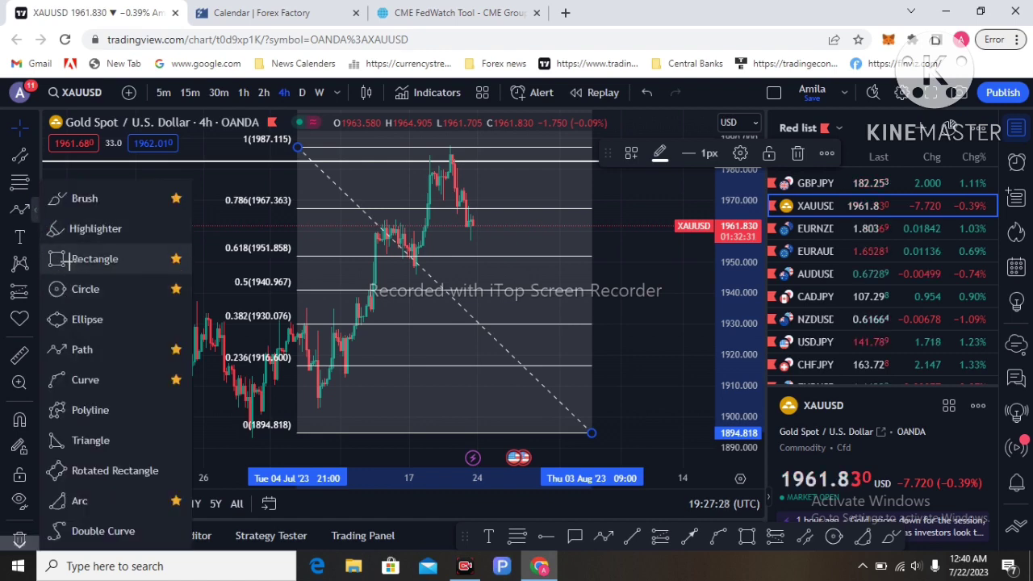
pyautogui.click(80, 258)
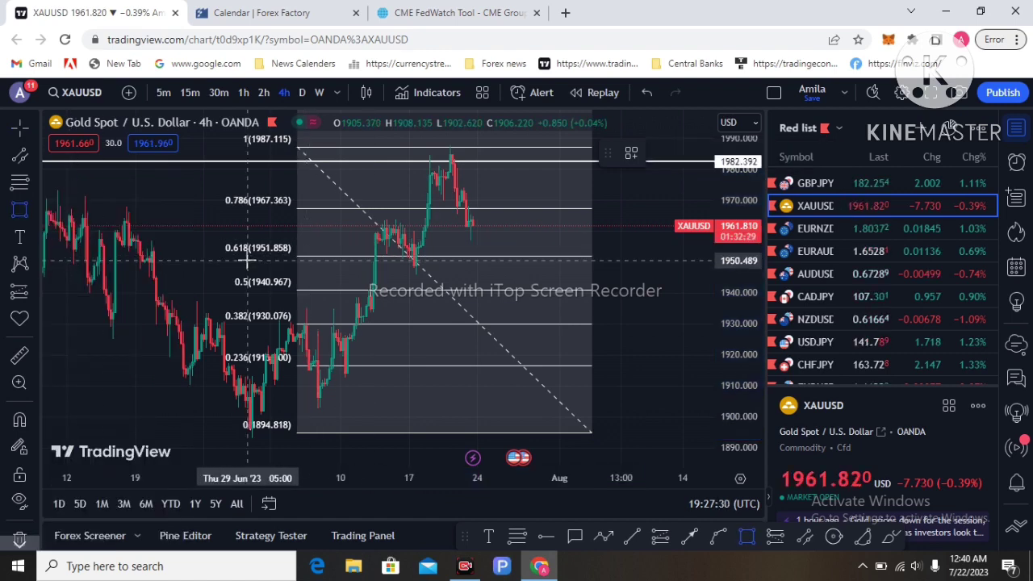
pyautogui.click(409, 256)
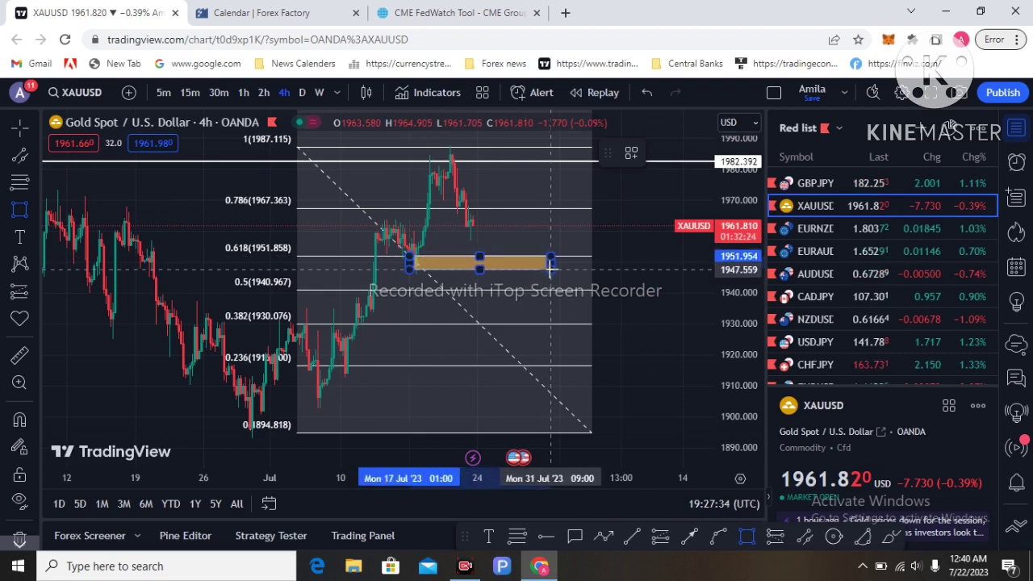
pyautogui.click(557, 268)
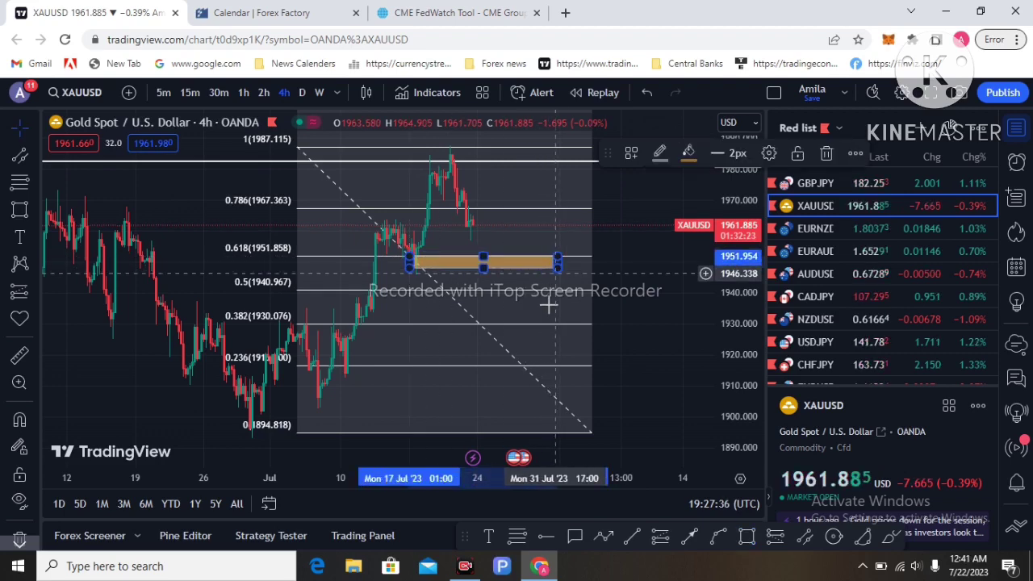
pyautogui.click(636, 281)
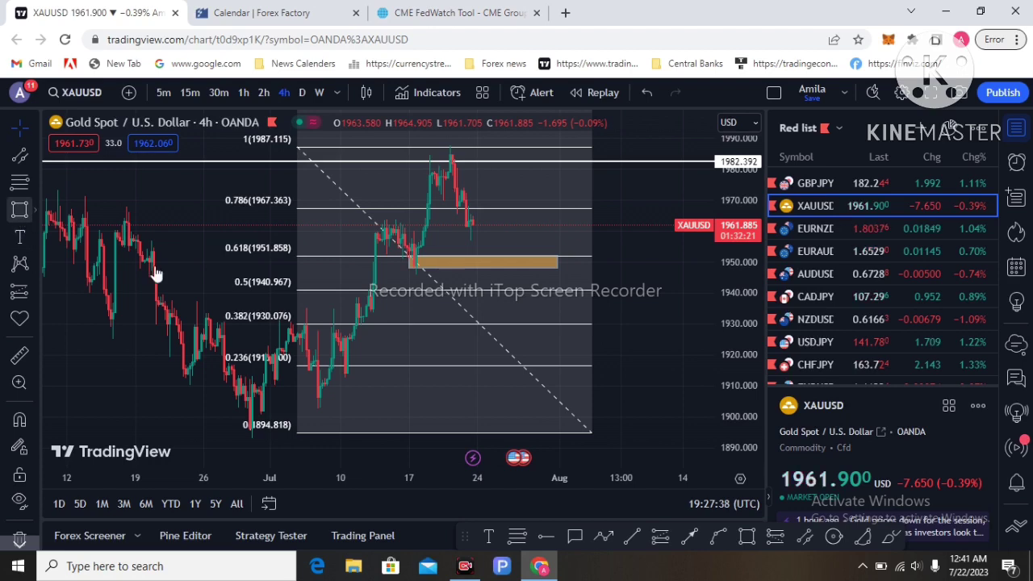
pyautogui.click(407, 285)
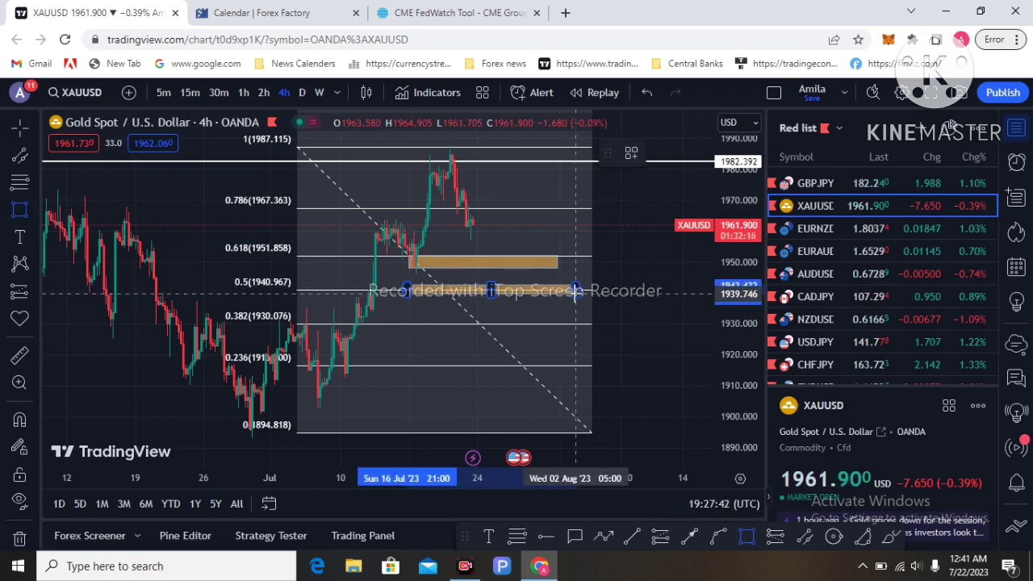
pyautogui.click(573, 288)
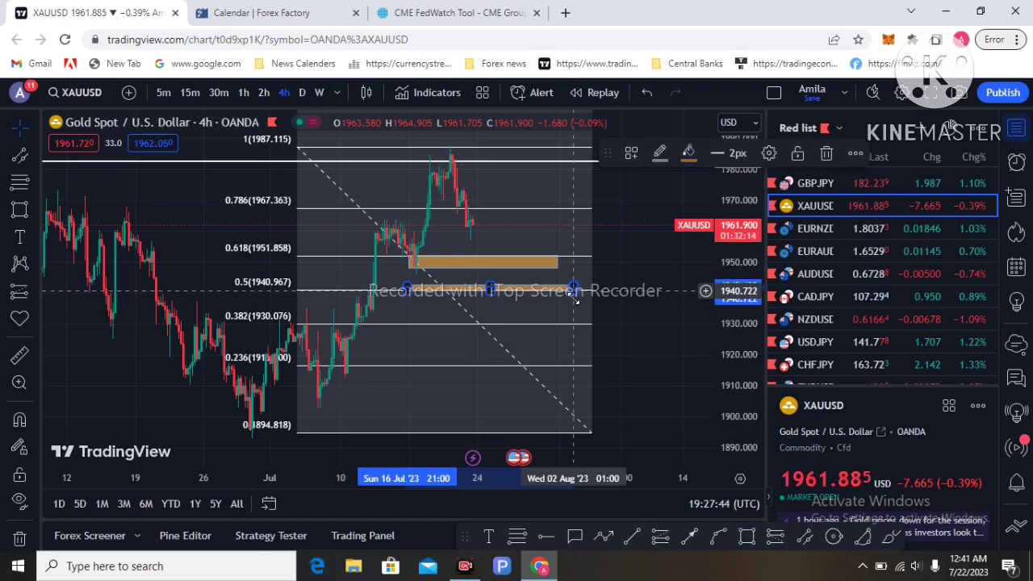
# Step: Delete the Fibonacci retracement from the chart
pyautogui.click(593, 434)
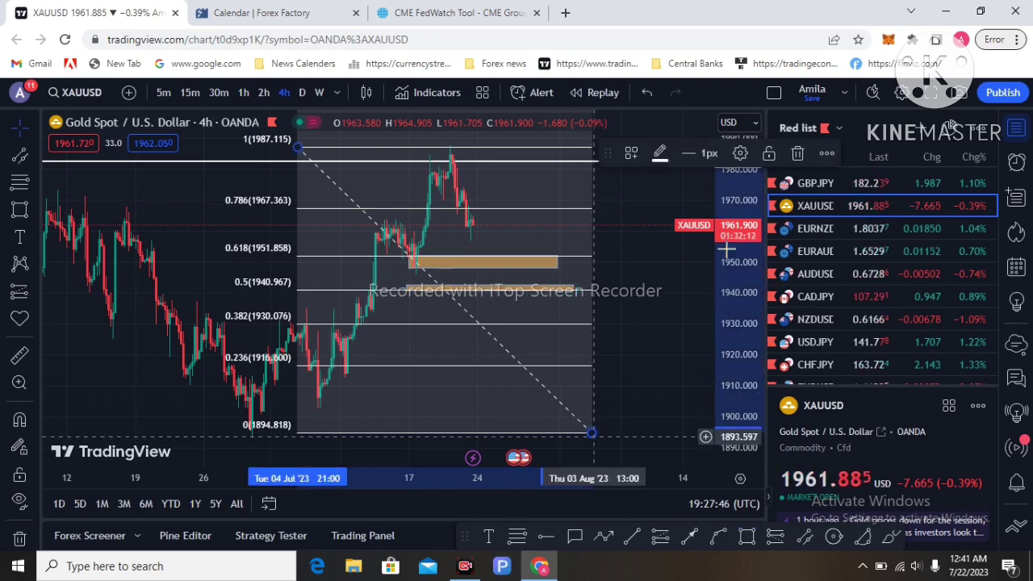
pyautogui.click(798, 152)
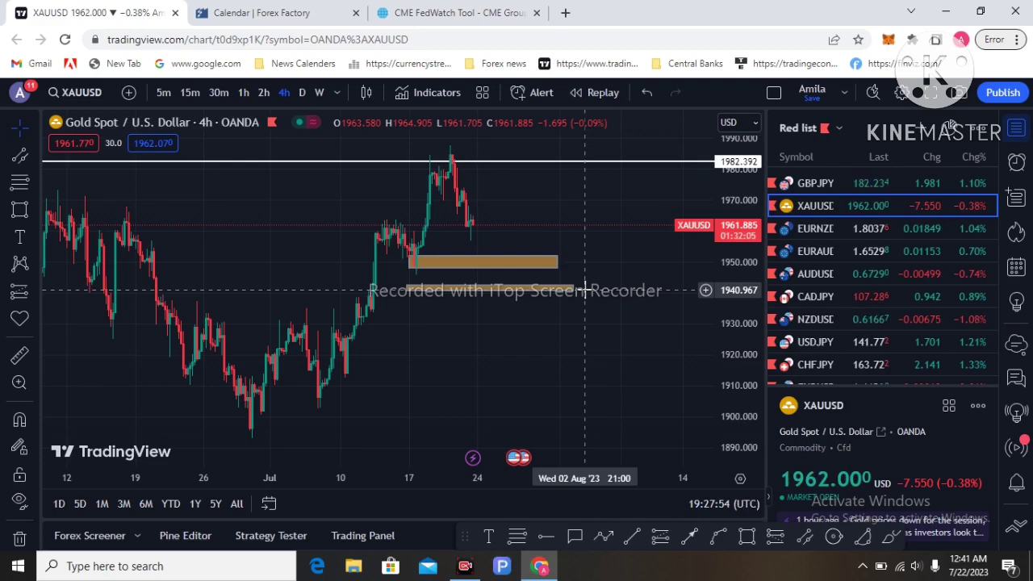
pyautogui.scroll(-1, 583, 322)
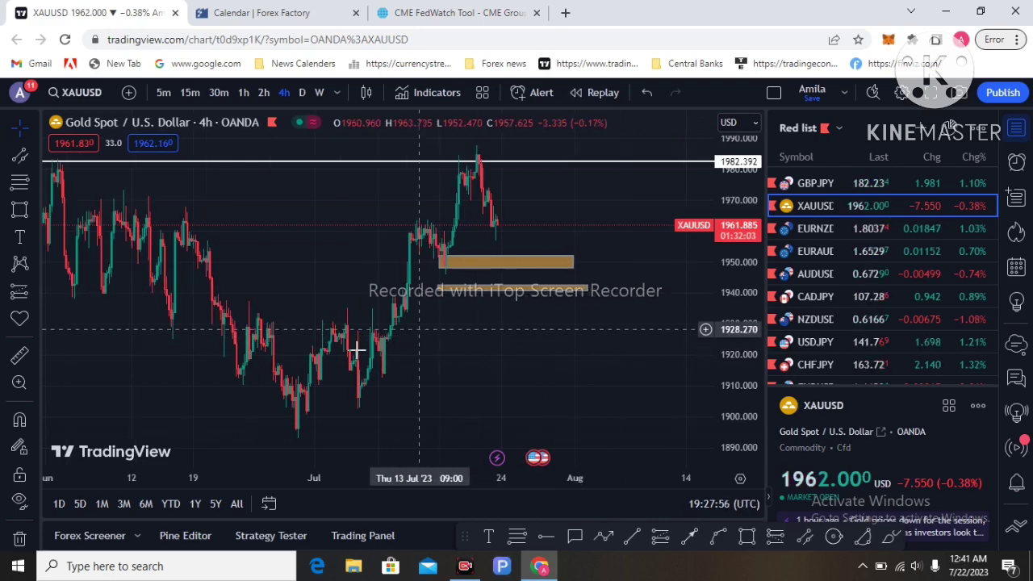
# Step: Place a horizontal ray at 1941.699 extending right beneath the two zones
pyautogui.click(37, 165)
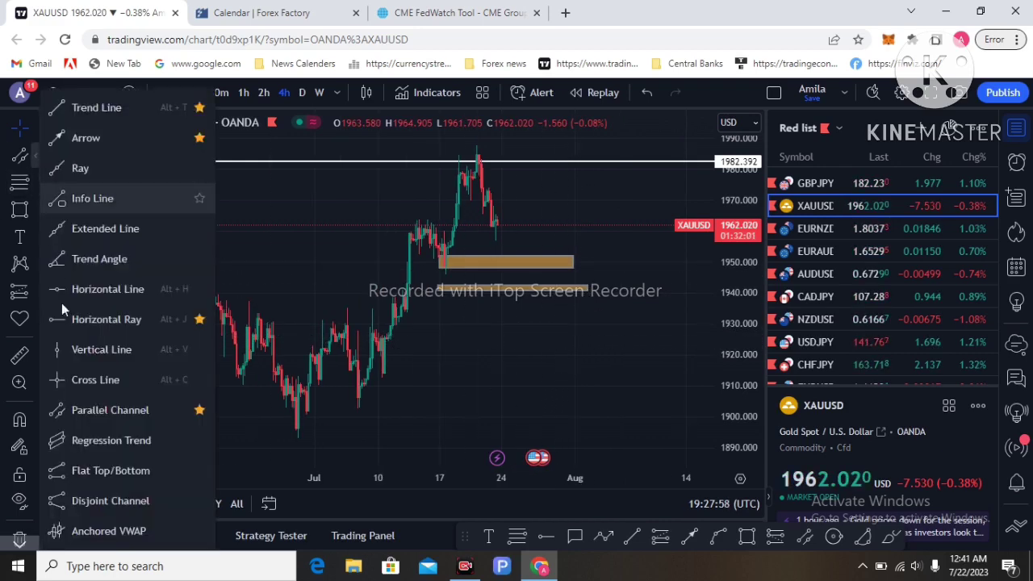
pyautogui.click(70, 319)
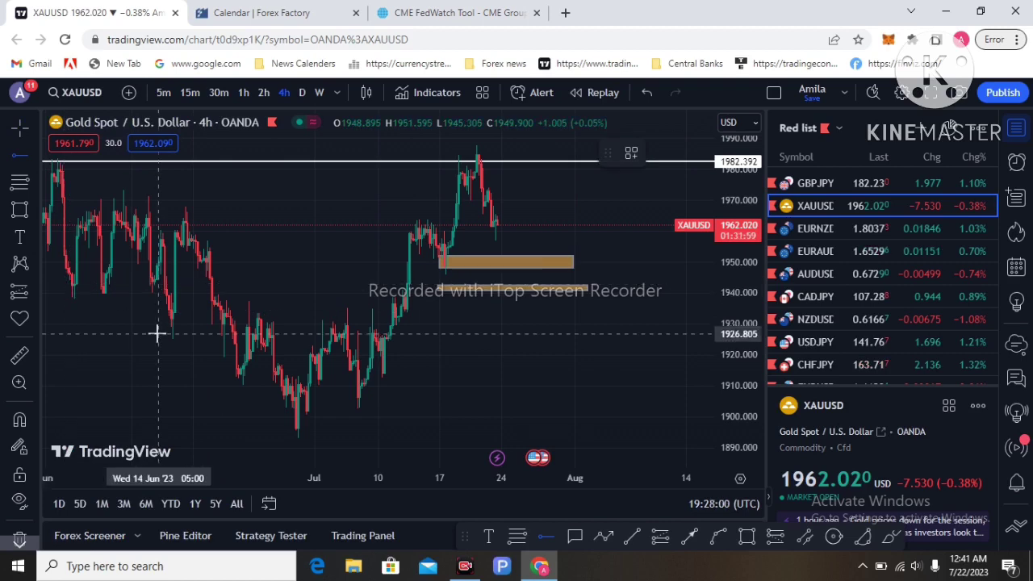
pyautogui.scroll(-1, 141, 317)
pyautogui.scroll(1, 141, 317)
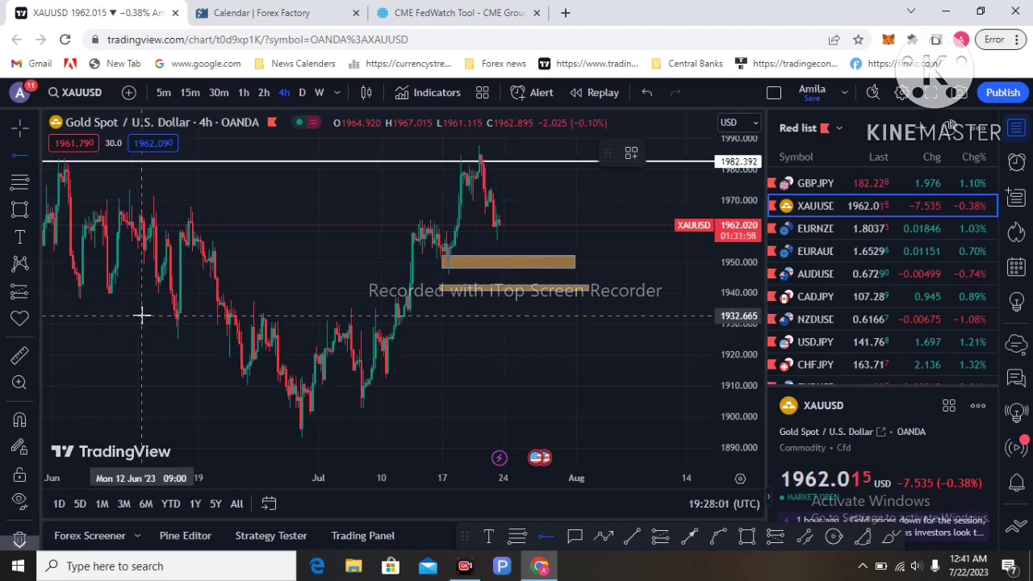
pyautogui.click(68, 287)
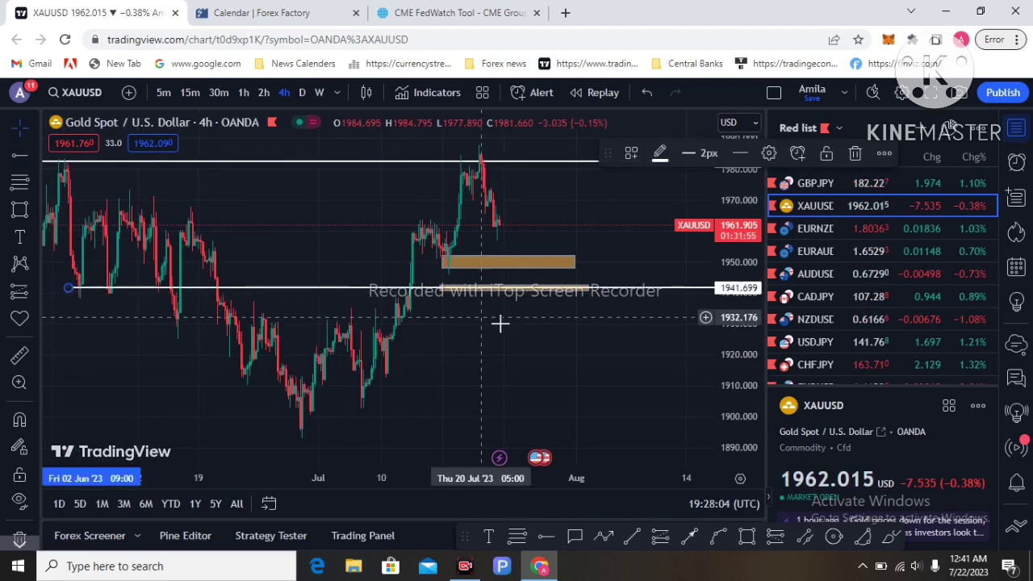
pyautogui.scroll(1, 526, 354)
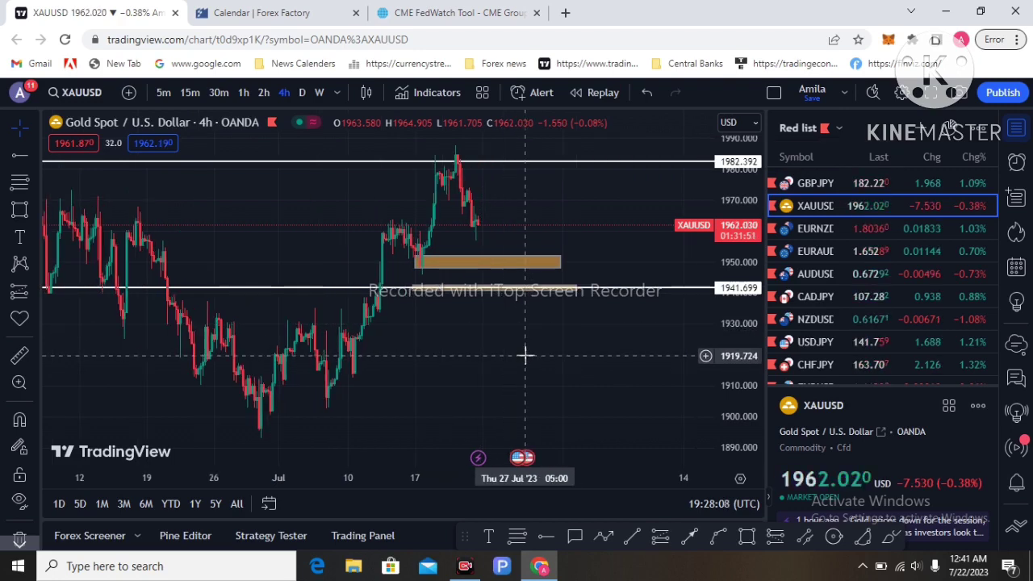
# Step: Draw an arrow path from the current price into the 1950 zone, ending above 1982.392
pyautogui.click(35, 210)
pyautogui.click(80, 348)
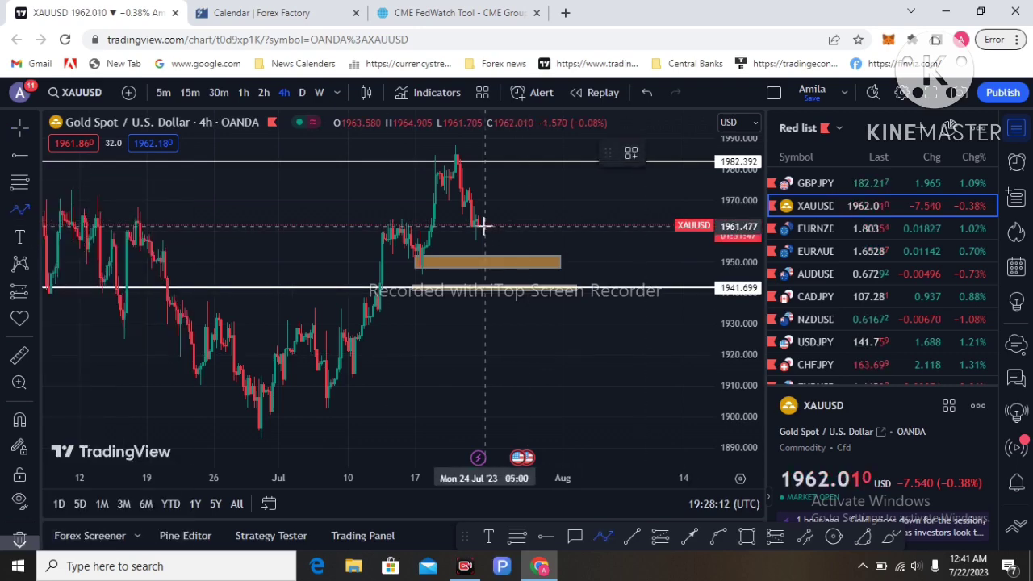
pyautogui.click(484, 227)
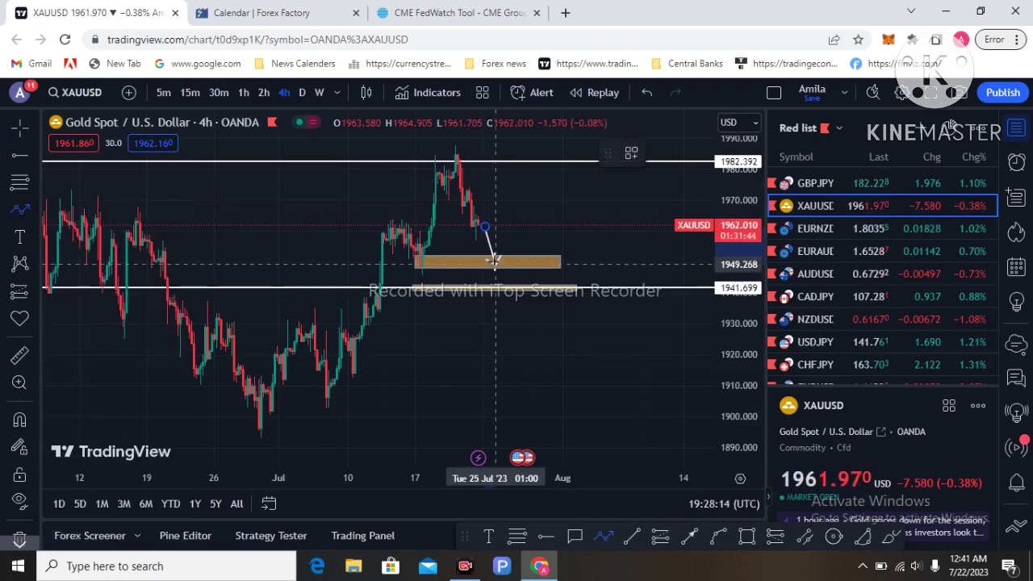
pyautogui.click(495, 260)
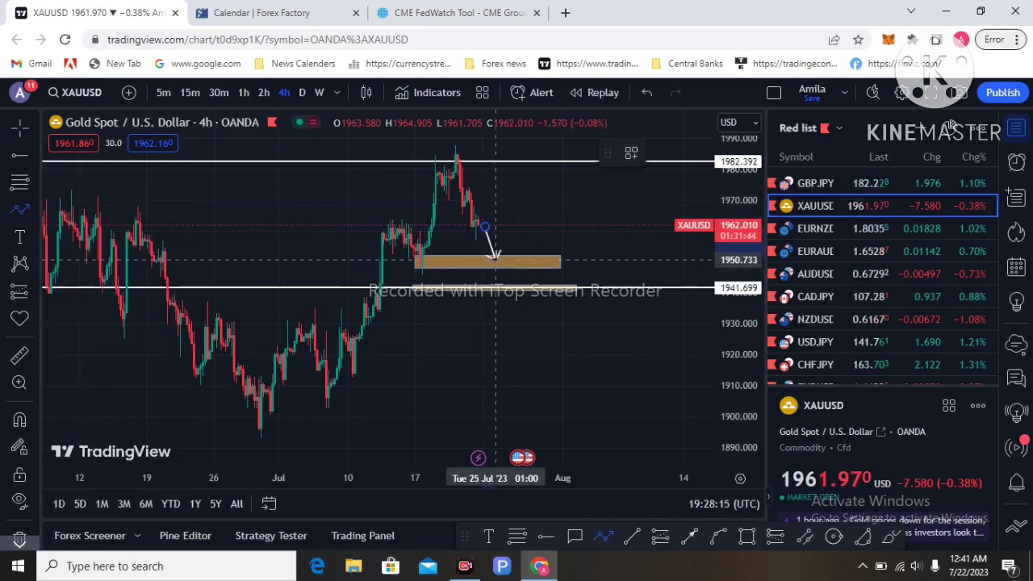
pyautogui.doubleClick(529, 149)
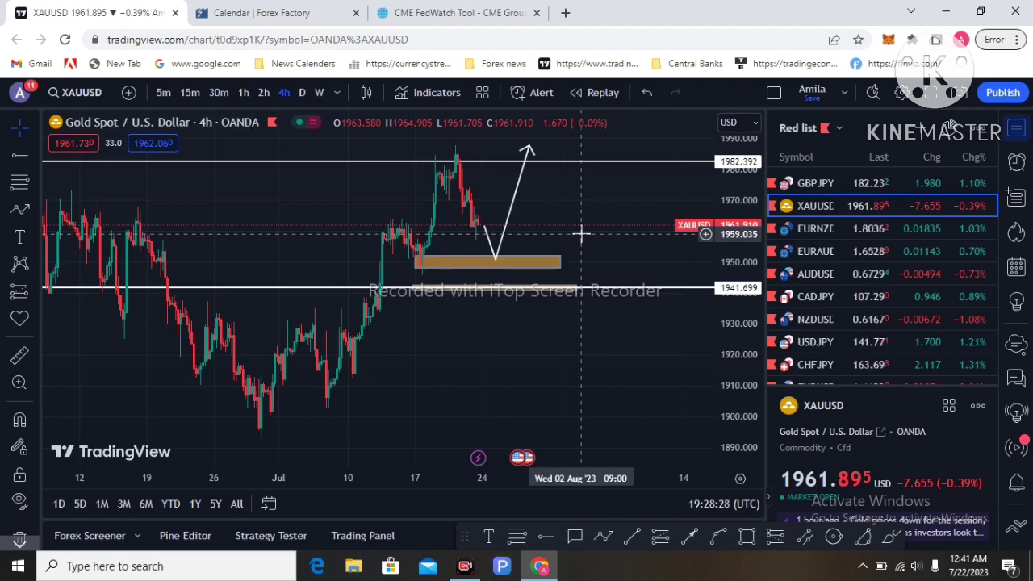
pyautogui.click(20, 209)
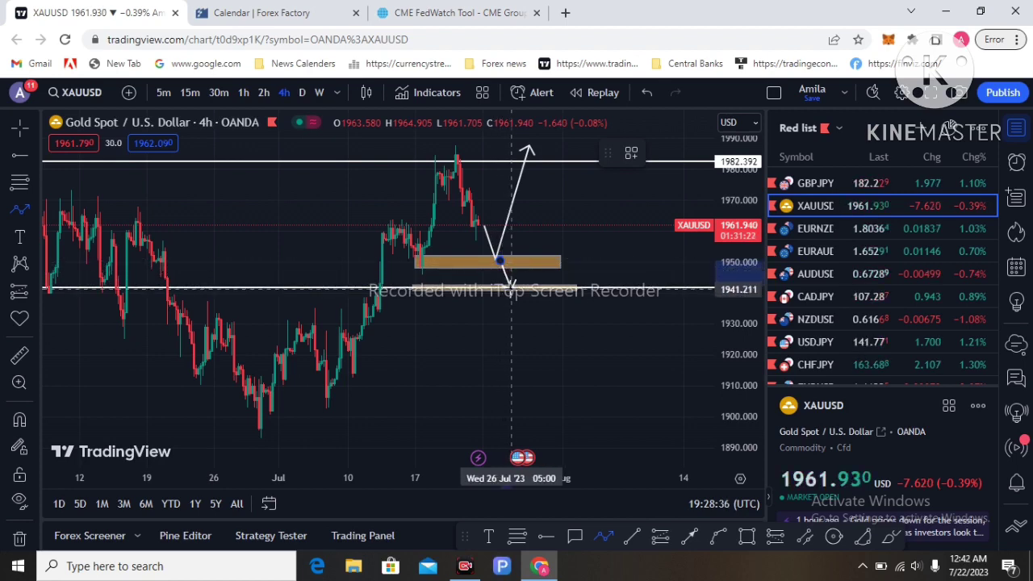
# Step: Draw a second arrow path dipping to 1941.699 and rising to about 1989.8
pyautogui.click(510, 287)
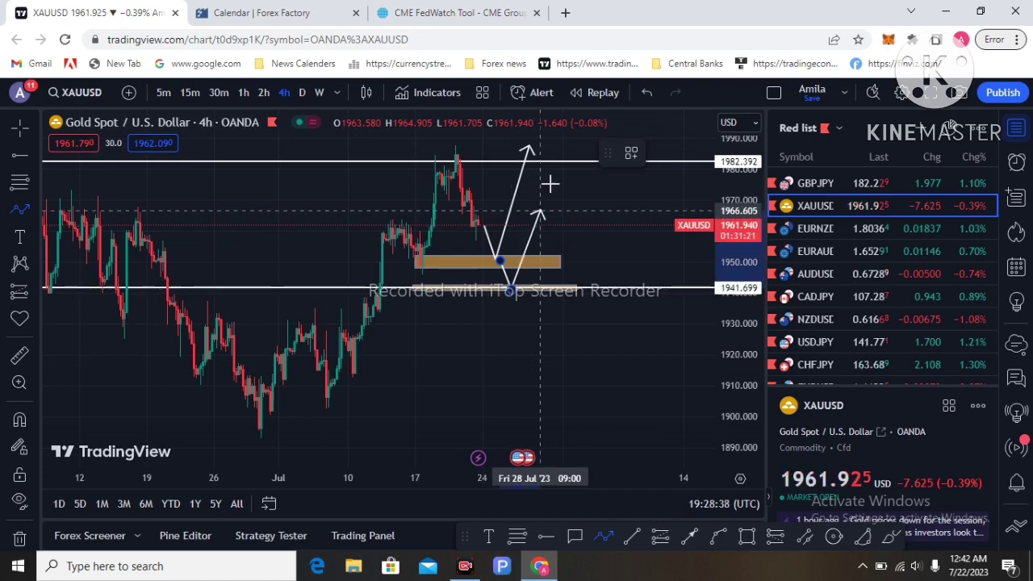
pyautogui.click(553, 137)
pyautogui.scroll(-2, 574, 342)
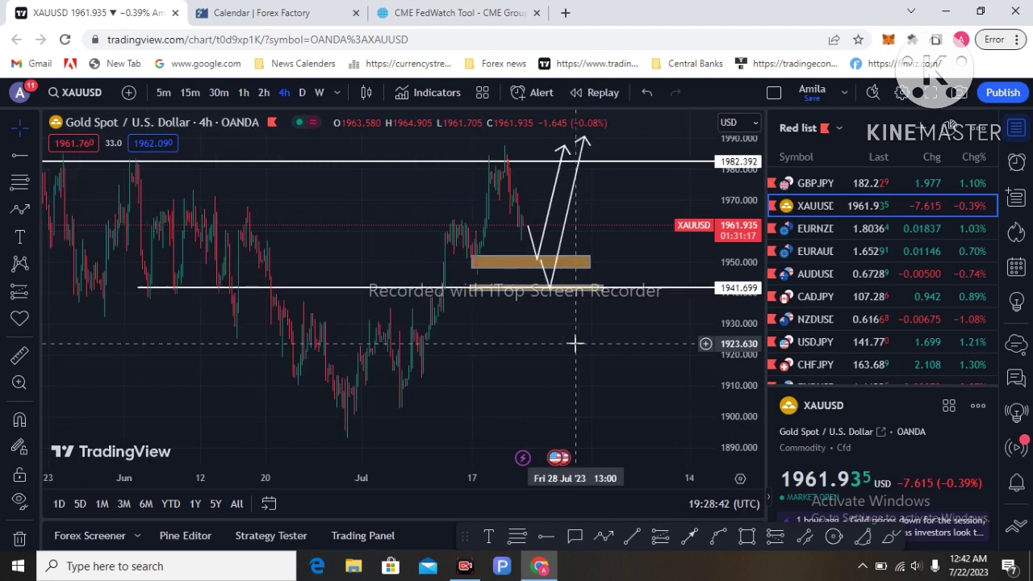
pyautogui.scroll(-1, 574, 343)
pyautogui.scroll(-1, 574, 347)
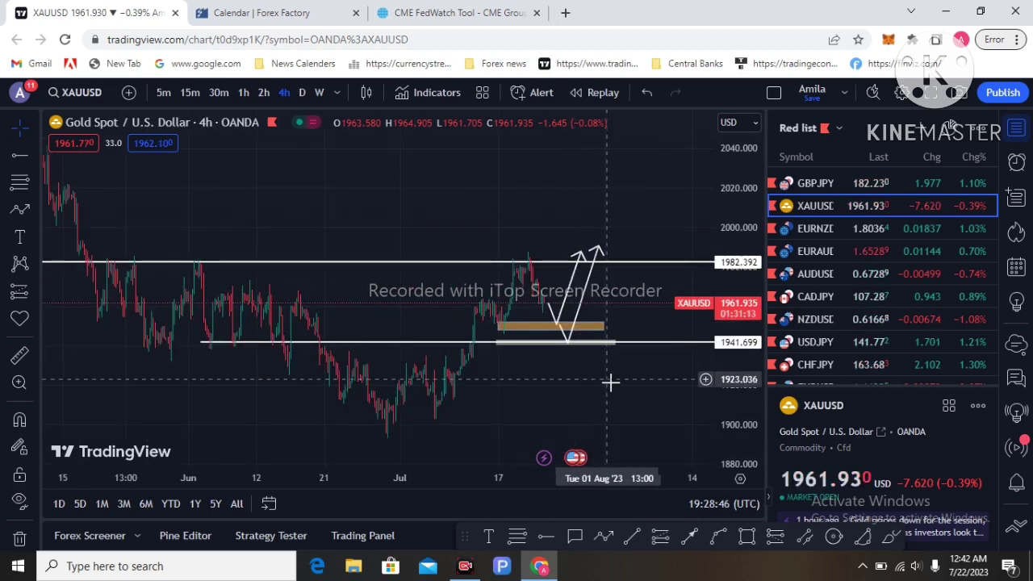
pyautogui.scroll(1, 604, 378)
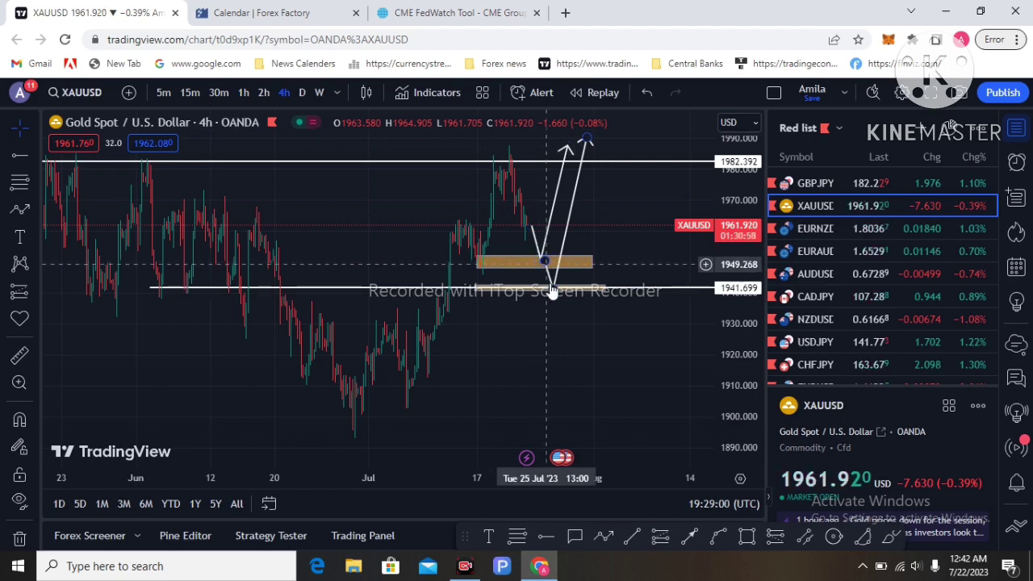
pyautogui.click(589, 142)
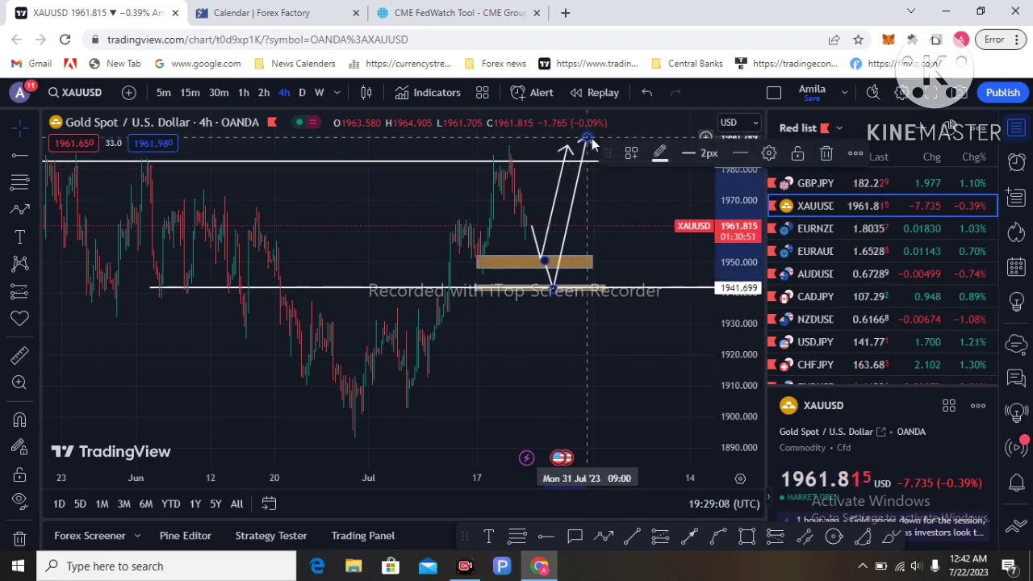
pyautogui.click(595, 208)
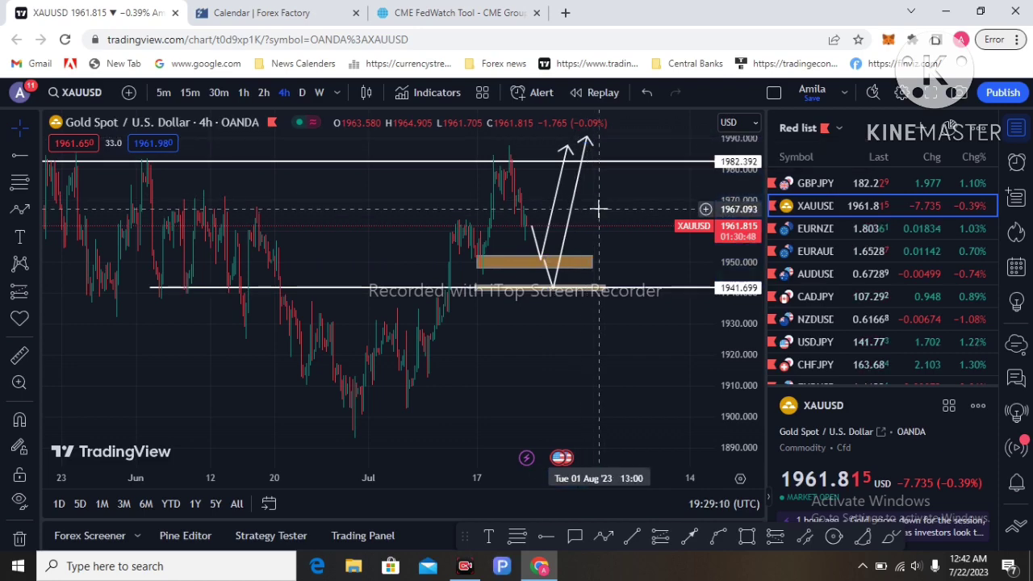